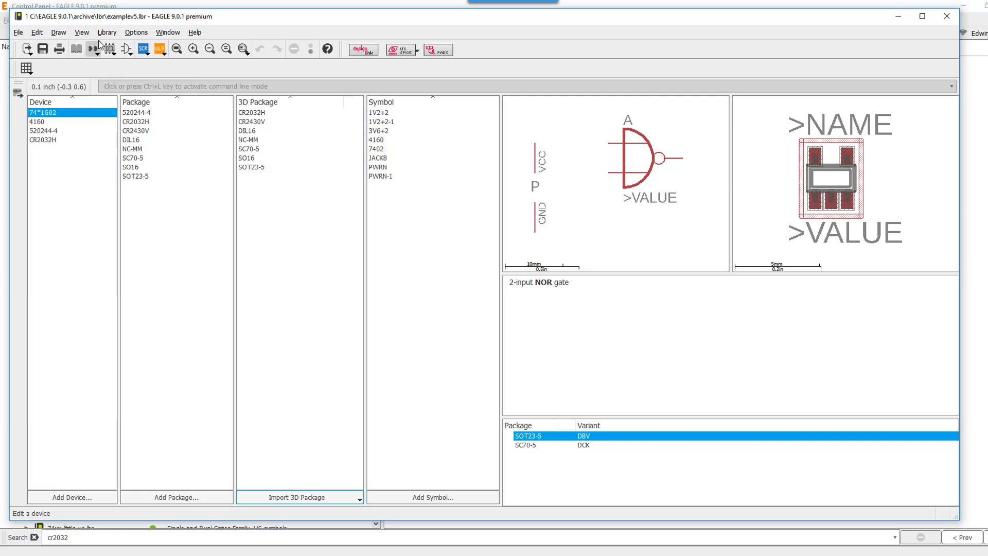
Step: Convert examplev5.lbr into a managed library and acknowledge that it is now at Version 1
{"action": "left_click", "coordinate": [106, 34]}
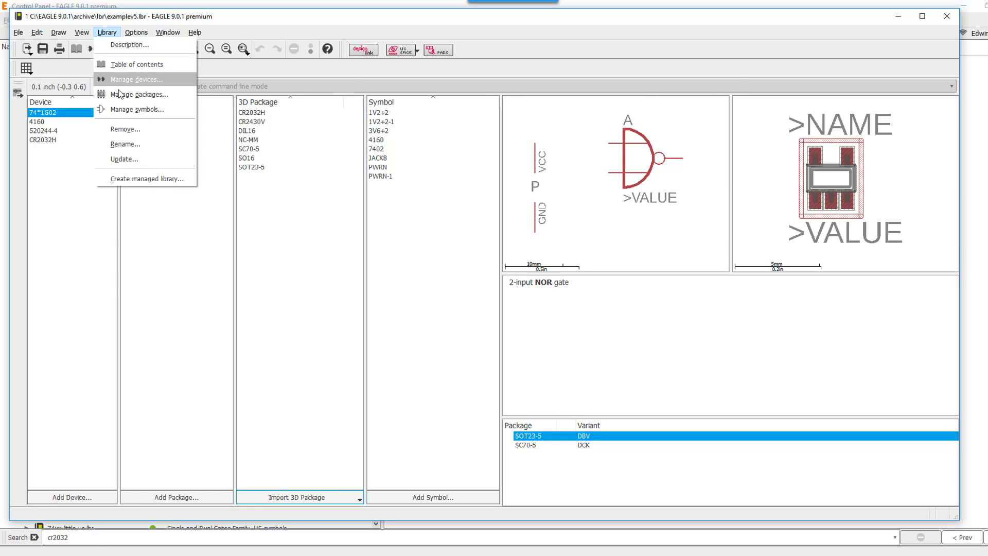
{"action": "left_click", "coordinate": [136, 181]}
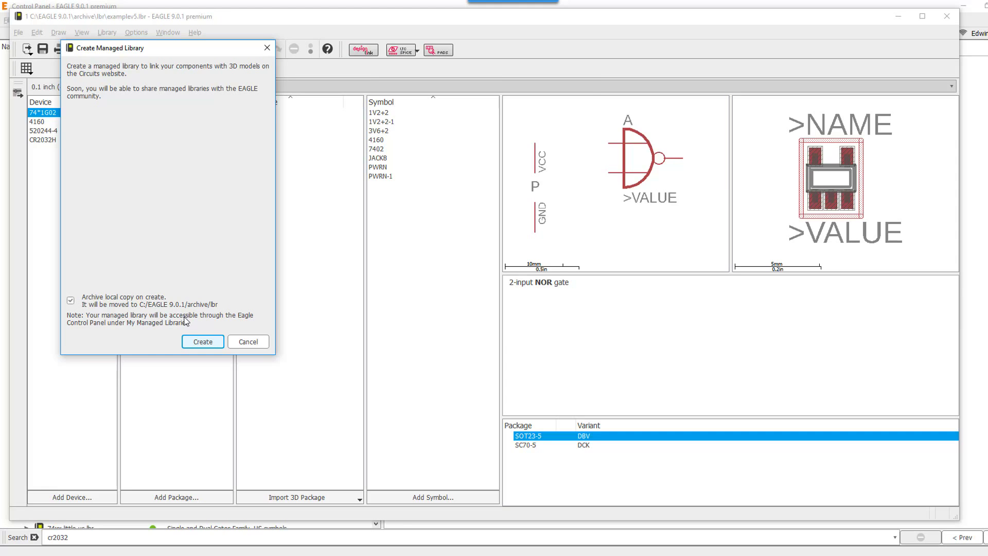
{"action": "left_click", "coordinate": [203, 342]}
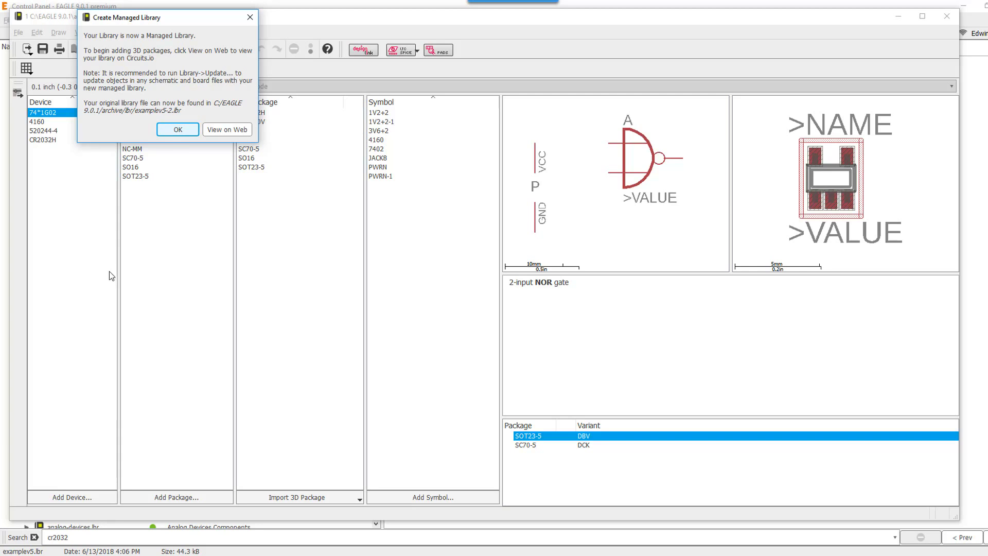
{"action": "left_click", "coordinate": [186, 131]}
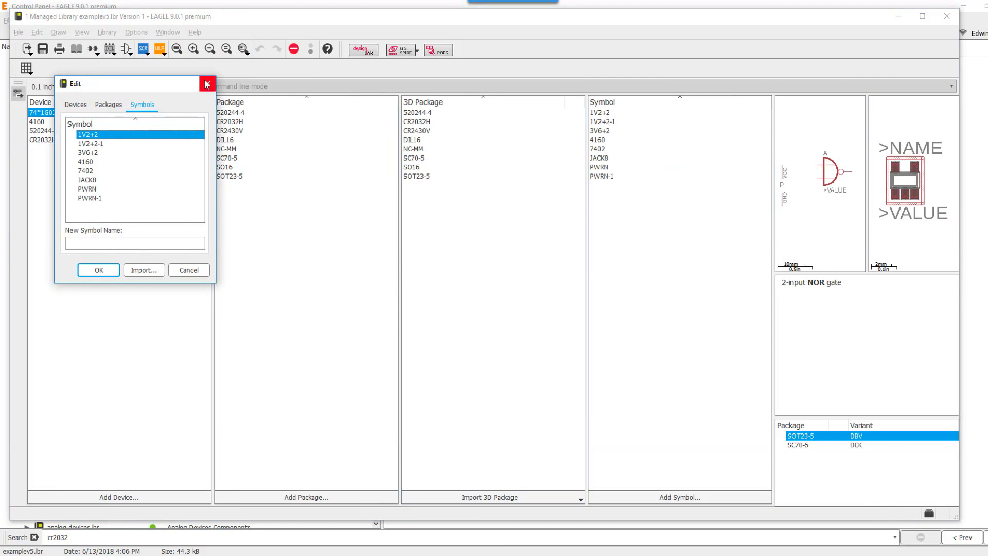
Step: Close the Edit dialog and open the SC70-5 3D package of device 74*1G02 in the web Package Editor
{"action": "left_click", "coordinate": [207, 83]}
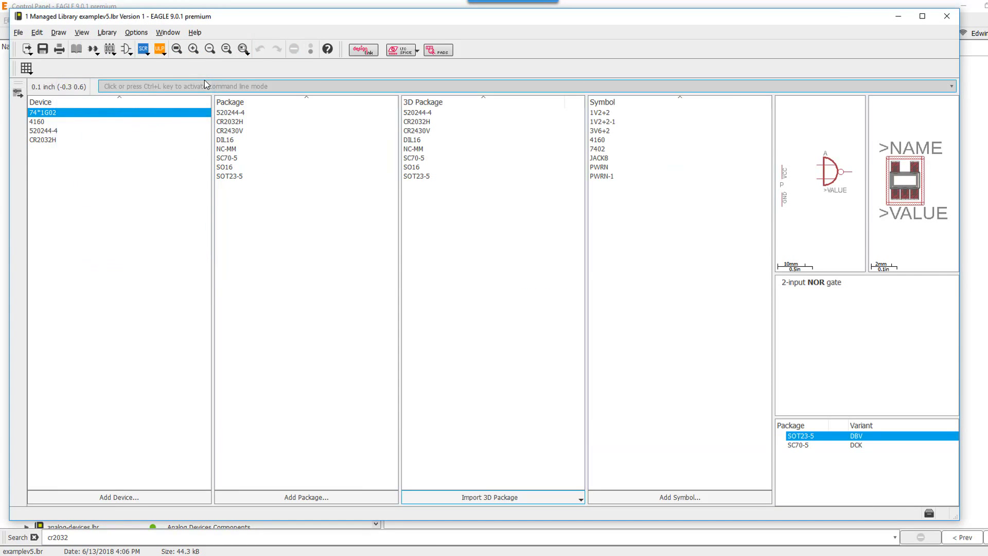
{"action": "right_click", "coordinate": [46, 116]}
{"action": "mouse_move", "coordinate": [105, 236]}
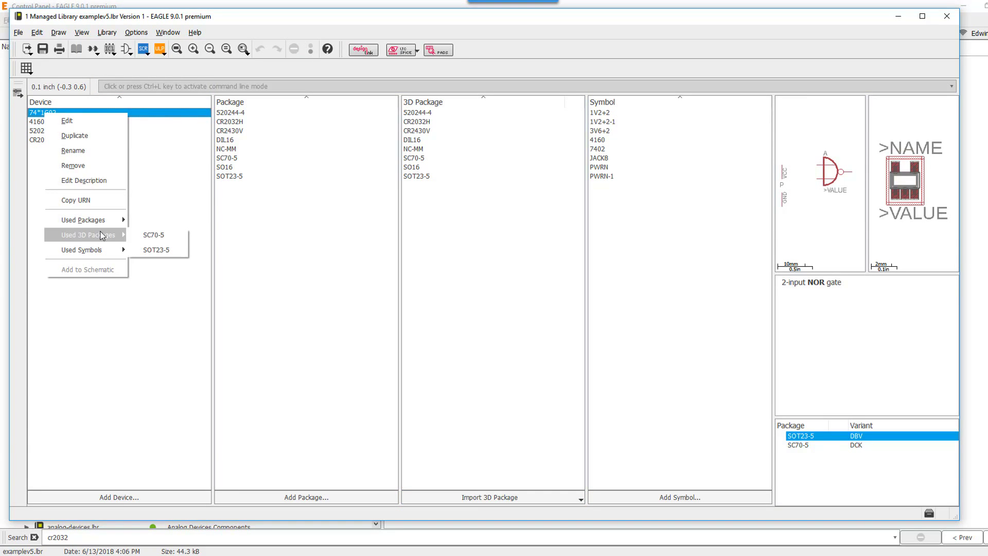
{"action": "left_click", "coordinate": [157, 235]}
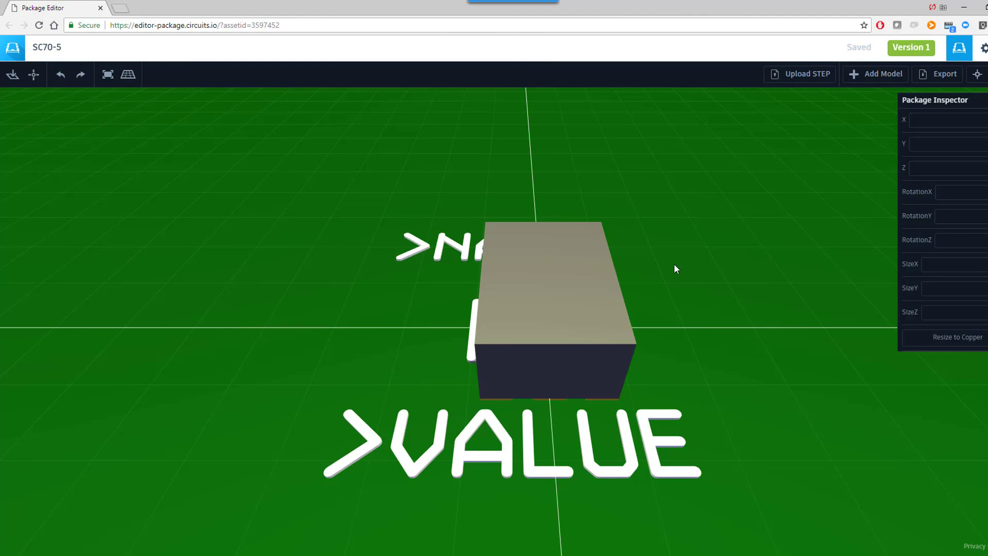
{"action": "left_click_drag", "start_coordinate": [705, 306], "coordinate": [588, 258]}
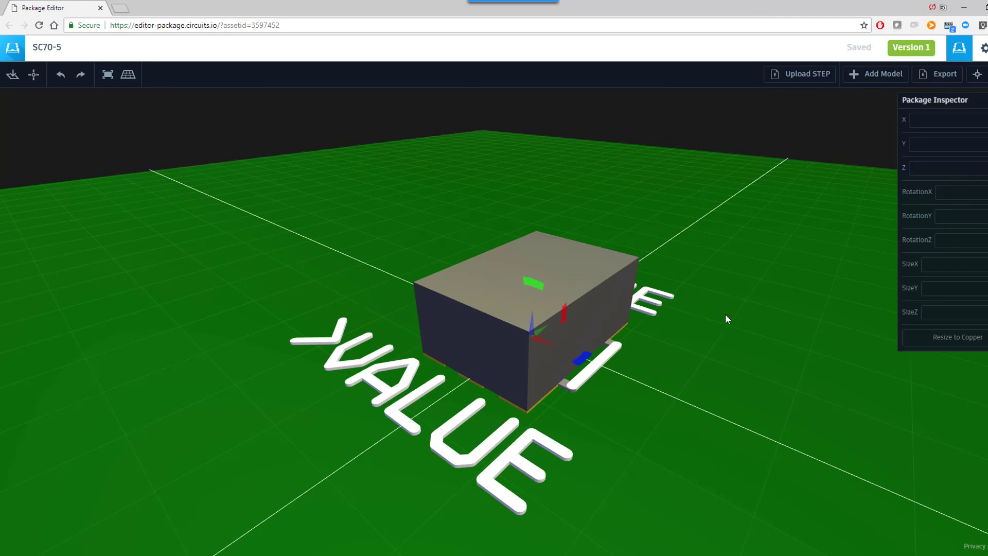
{"action": "left_click_drag", "start_coordinate": [664, 341], "coordinate": [618, 351]}
{"action": "left_click", "coordinate": [619, 351]}
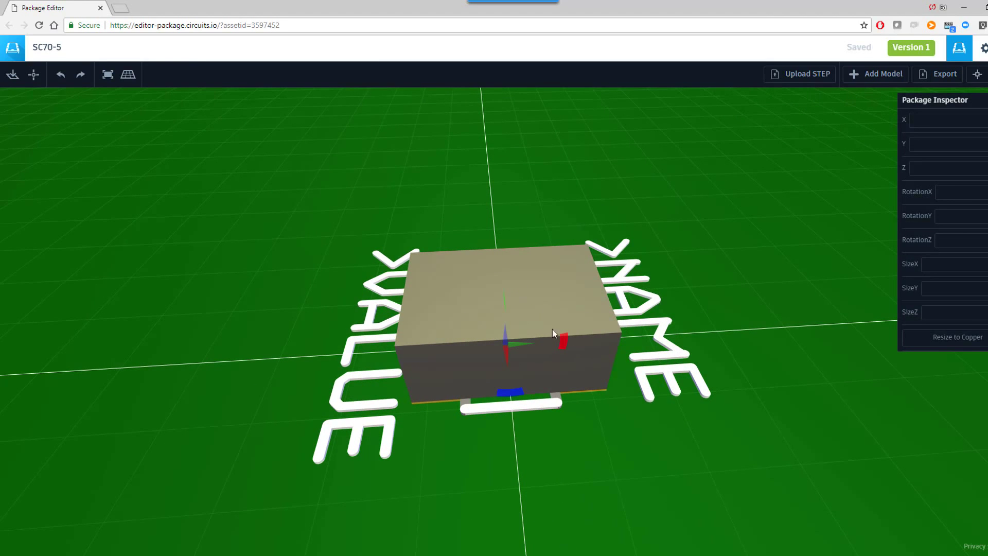
{"action": "left_click_drag", "start_coordinate": [443, 447], "coordinate": [386, 393]}
{"action": "left_click", "coordinate": [386, 392]}
{"action": "left_click_drag", "start_coordinate": [579, 401], "coordinate": [472, 404]}
{"action": "left_click_drag", "start_coordinate": [403, 385], "coordinate": [412, 391]}
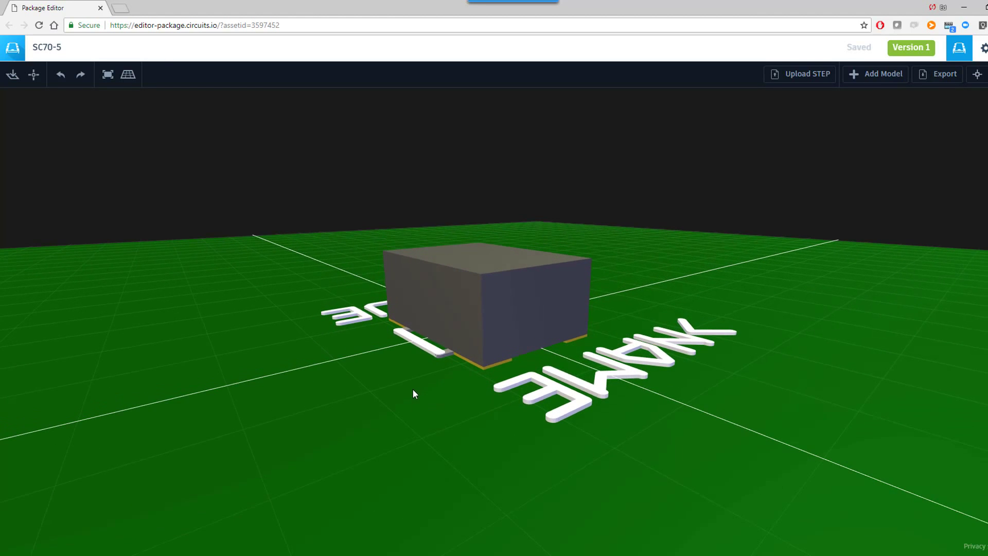
Step: Upload SC70-5.step to replace the placeholder box in the SC70-5 package
{"action": "left_click", "coordinate": [789, 75]}
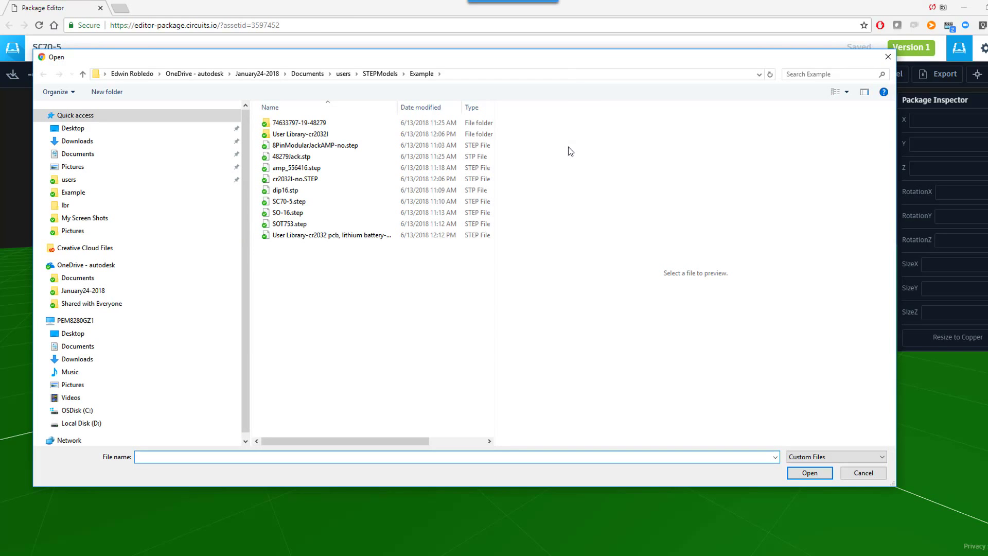
{"action": "left_click", "coordinate": [282, 207]}
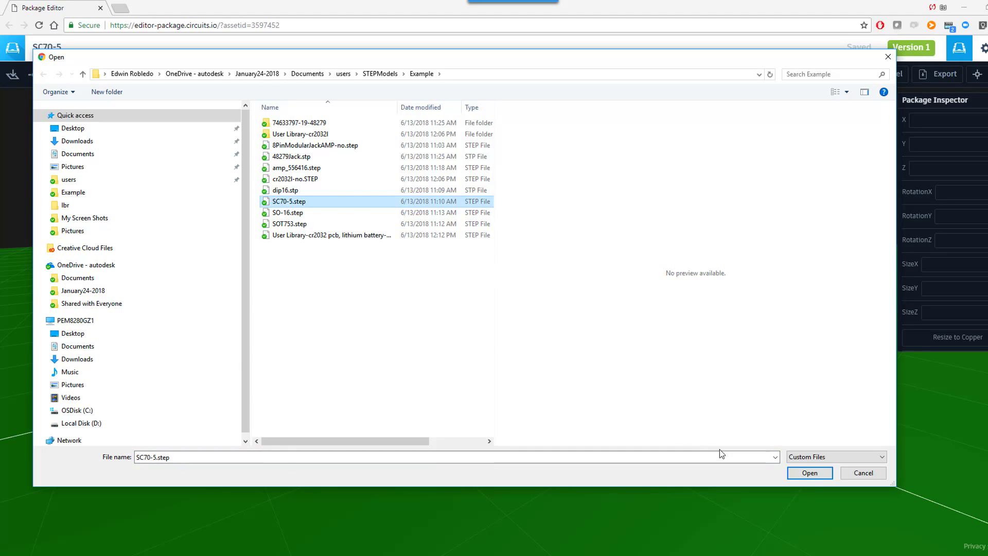
{"action": "left_click", "coordinate": [809, 474]}
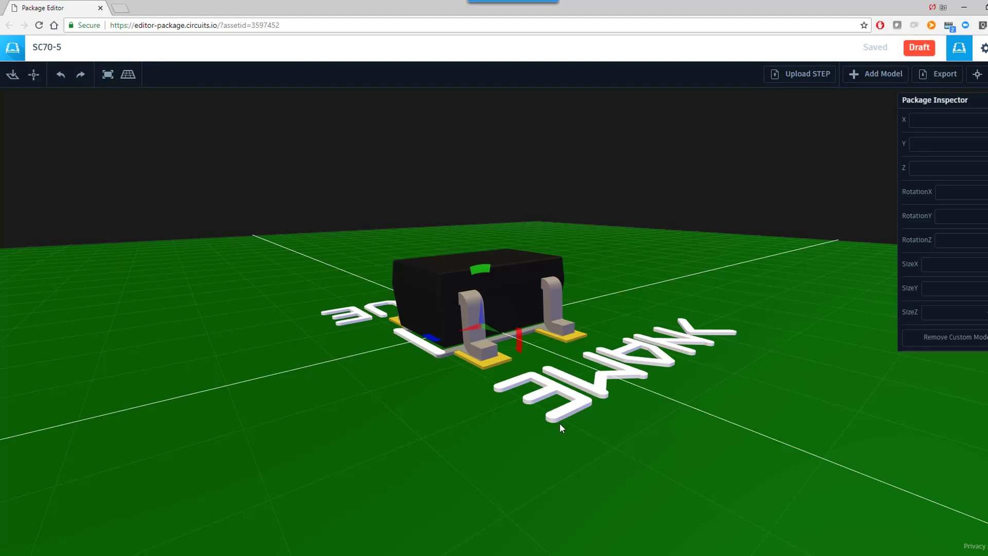
Step: Orbit around the uploaded SC70-5 model to inspect it from several angles, then select it
{"action": "left_click_drag", "start_coordinate": [410, 367], "coordinate": [626, 415]}
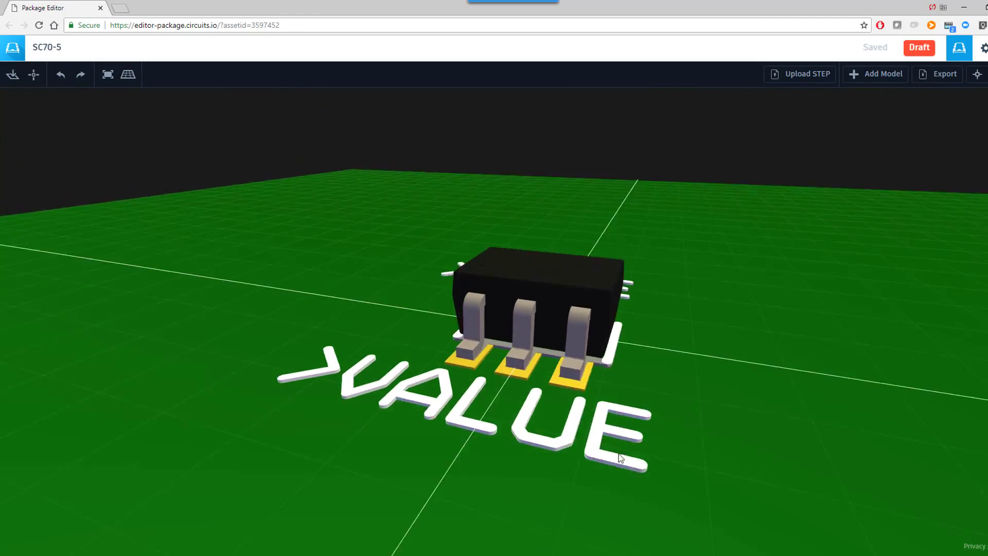
{"action": "left_click_drag", "start_coordinate": [621, 459], "coordinate": [441, 523]}
{"action": "left_click_drag", "start_coordinate": [570, 470], "coordinate": [460, 459]}
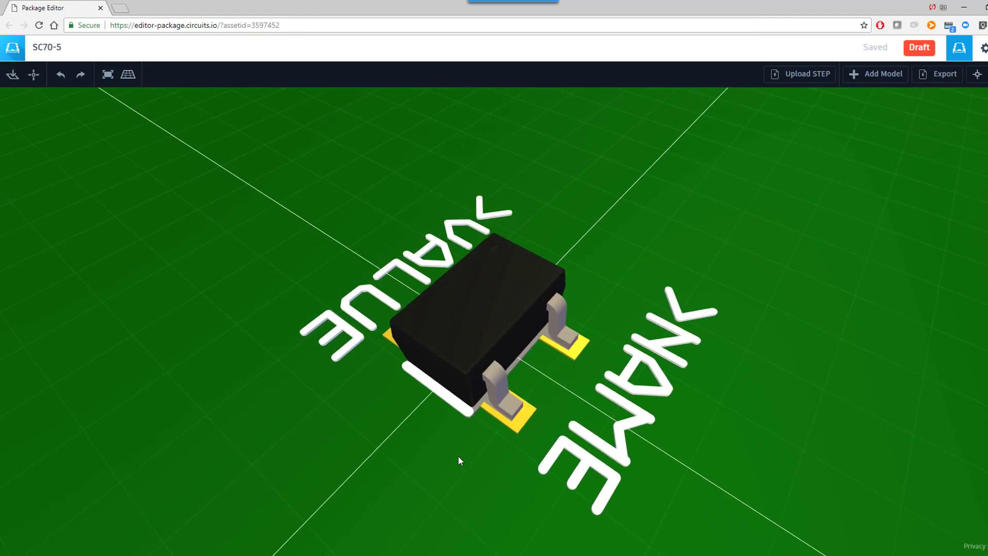
{"action": "left_click", "coordinate": [459, 456]}
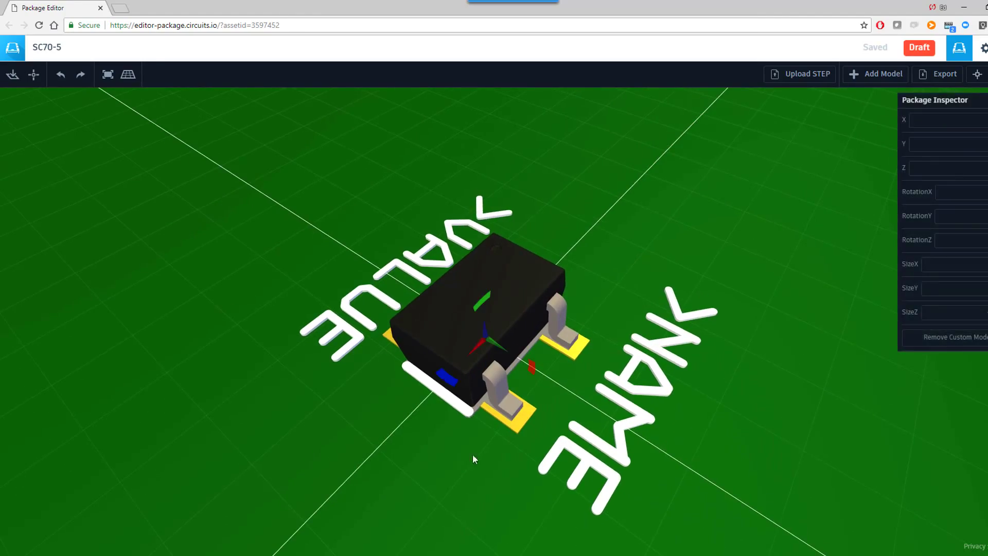
Step: Create package version 2 described '3D Model', then minimize the browser back to EAGLE
{"action": "left_click", "coordinate": [919, 47]}
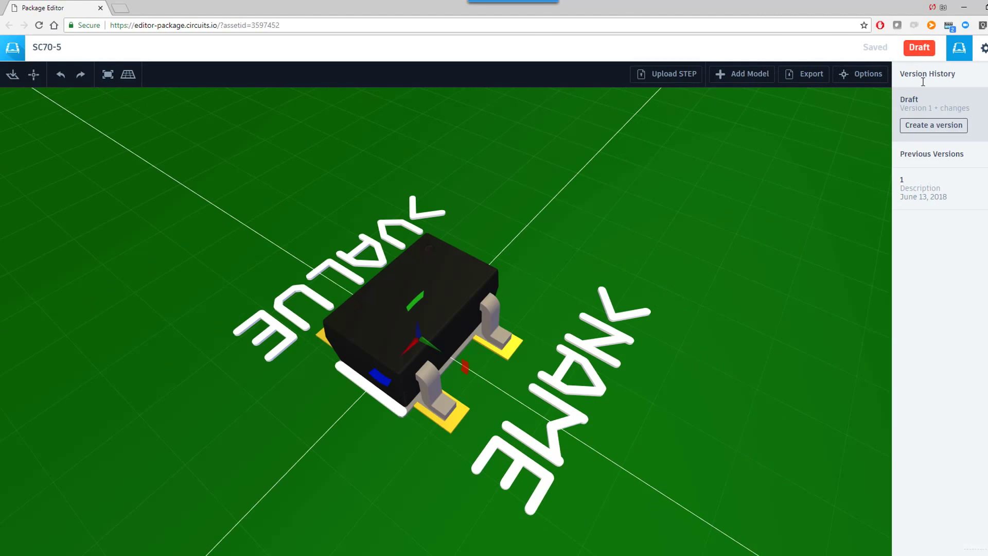
{"action": "left_click", "coordinate": [919, 127]}
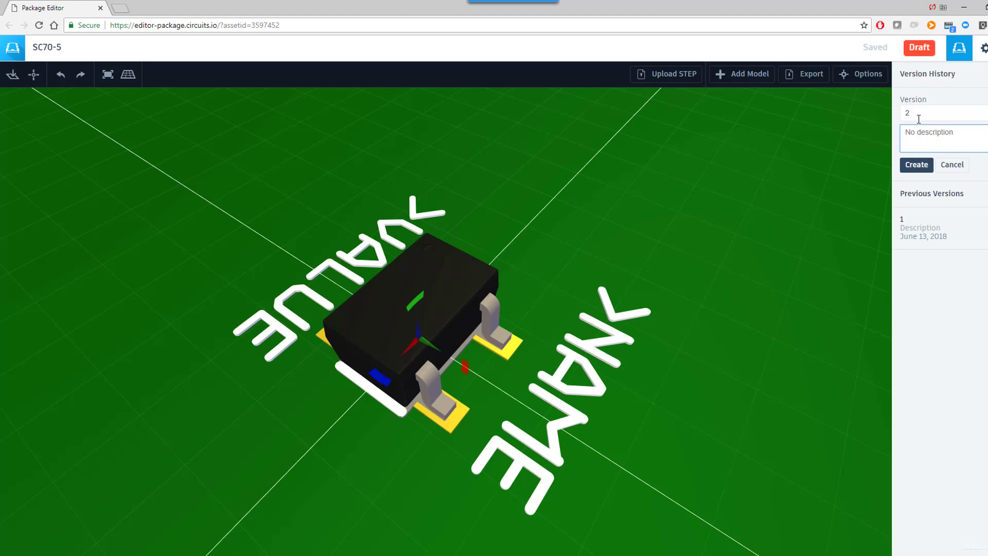
{"action": "type", "text": "3D Model"}
{"action": "left_click", "coordinate": [917, 164]}
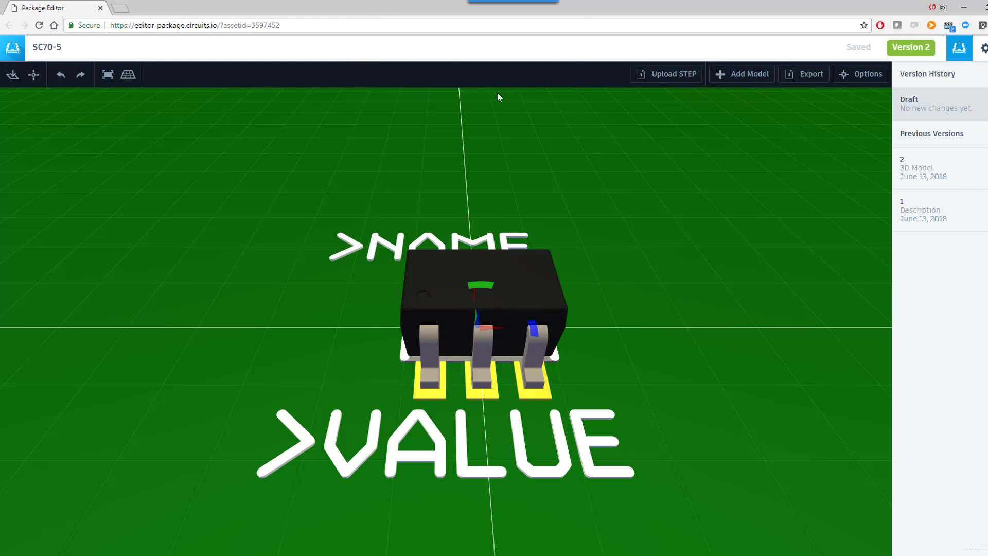
{"action": "left_click", "coordinate": [964, 10]}
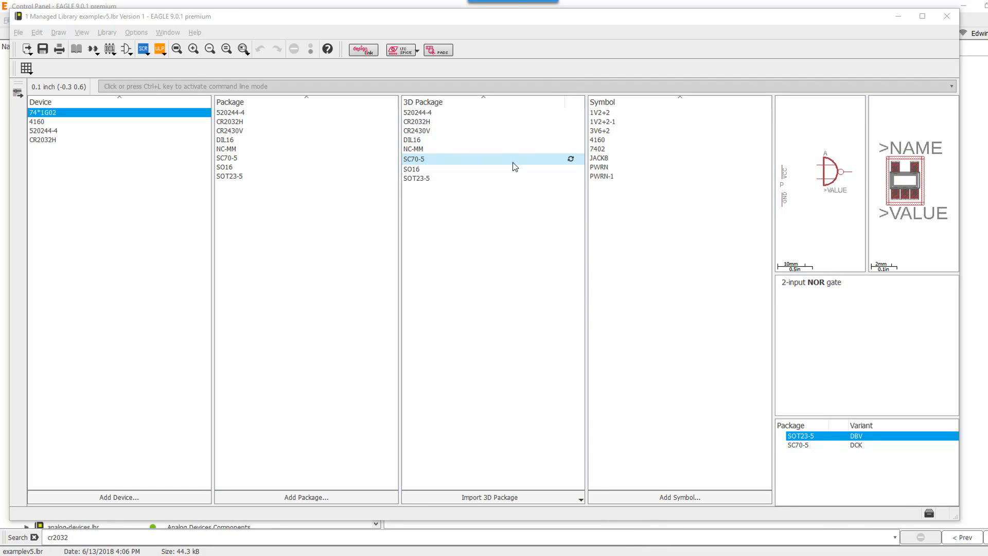
Step: Update SC70-5 to its latest 3D version and save examplev5.lbr
{"action": "right_click", "coordinate": [453, 165]}
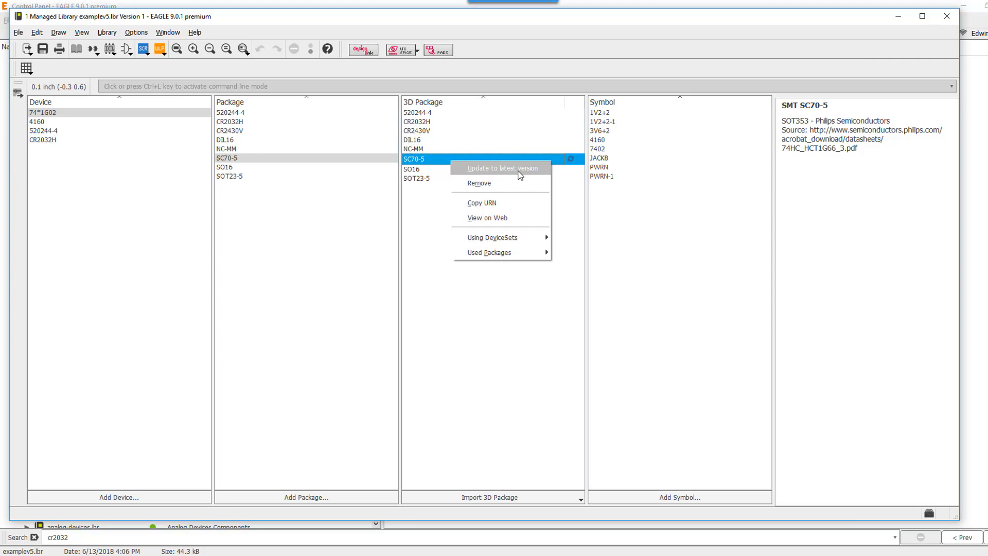
{"action": "left_click", "coordinate": [520, 170]}
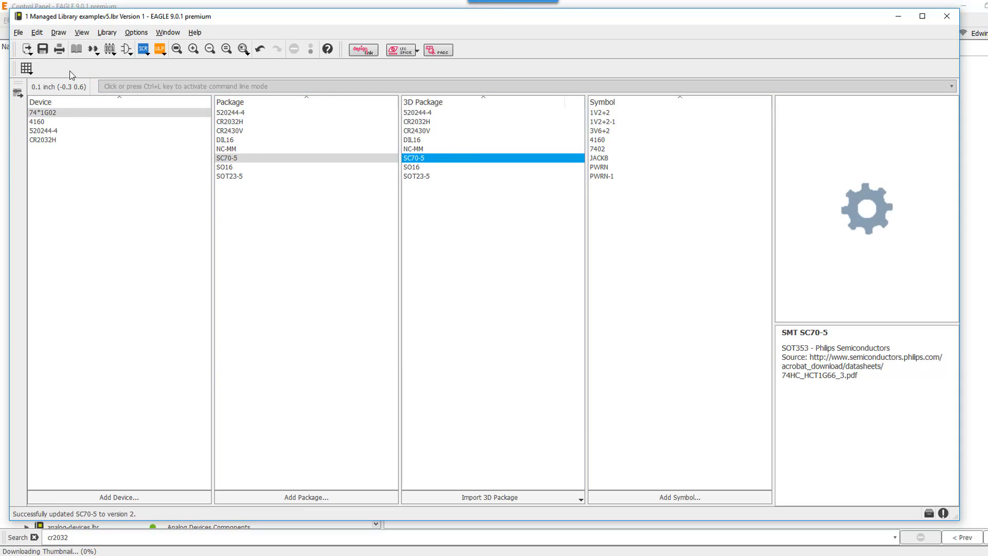
{"action": "left_click", "coordinate": [44, 51]}
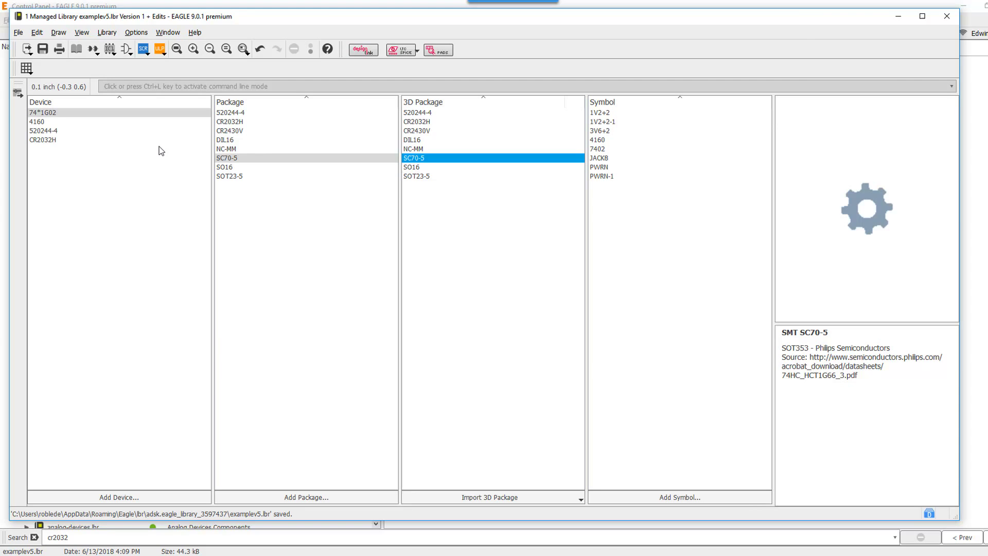
{"action": "left_click", "coordinate": [107, 34]}
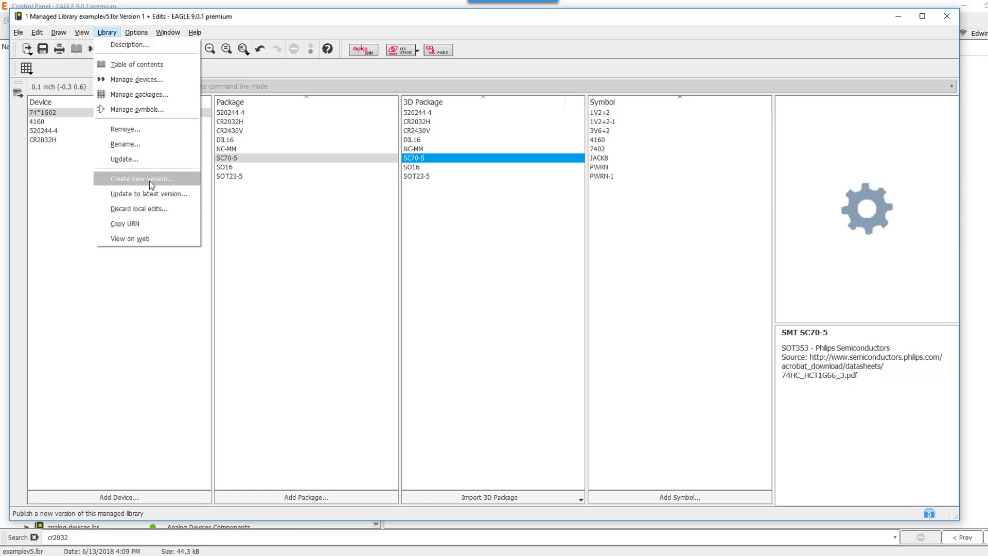
Step: Create a new version of examplev5.lbr, making it Managed Library Version 2
{"action": "left_click", "coordinate": [150, 180]}
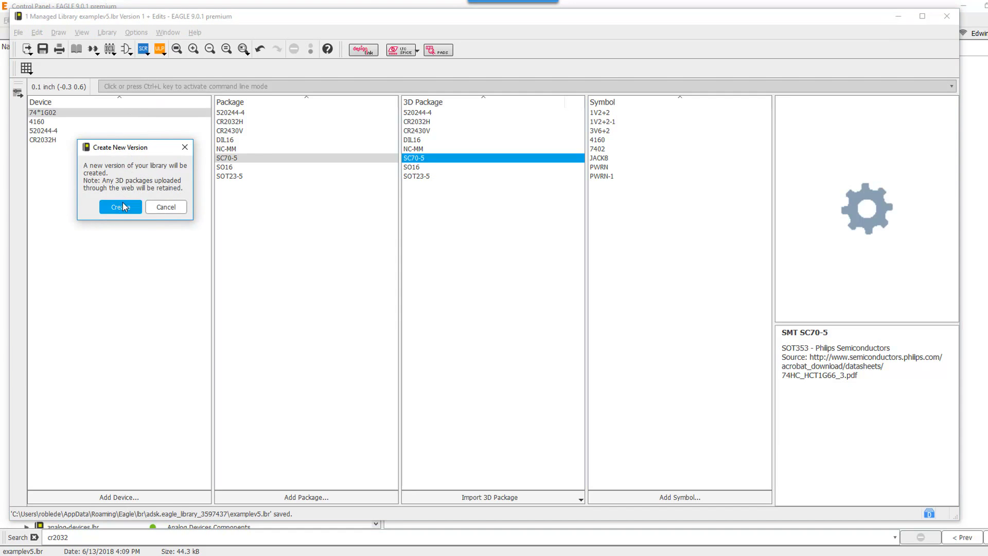
{"action": "left_click", "coordinate": [122, 207]}
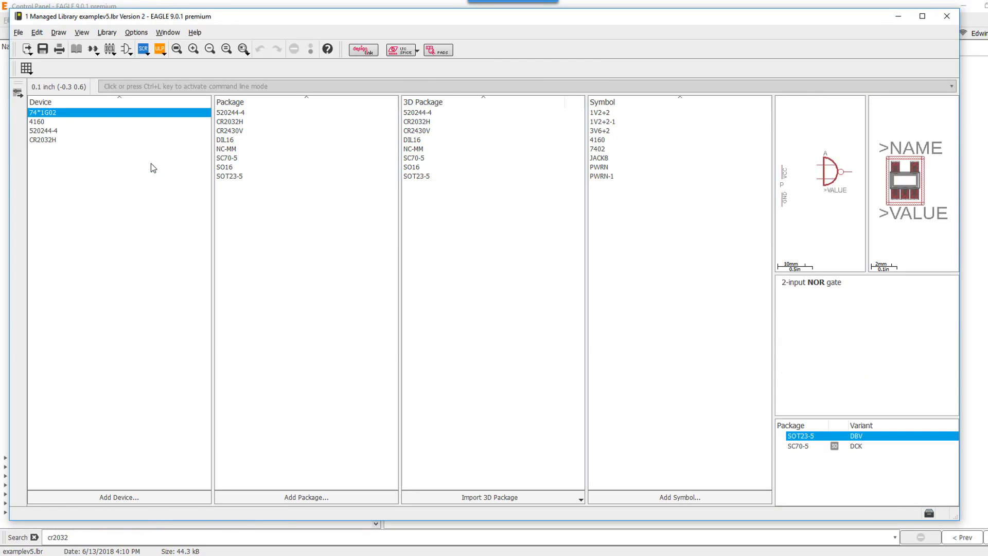
{"action": "right_click", "coordinate": [66, 113]}
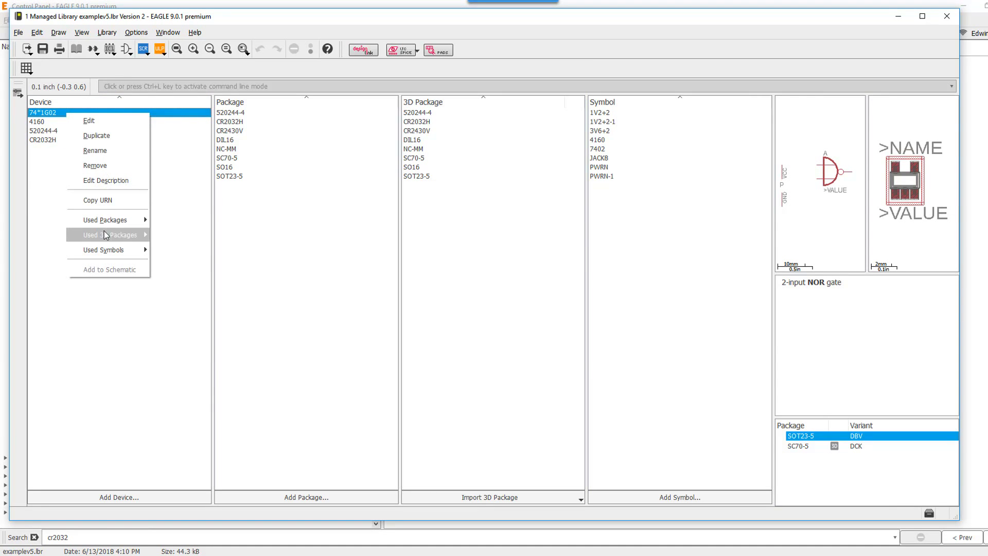
{"action": "left_click", "coordinate": [108, 120]}
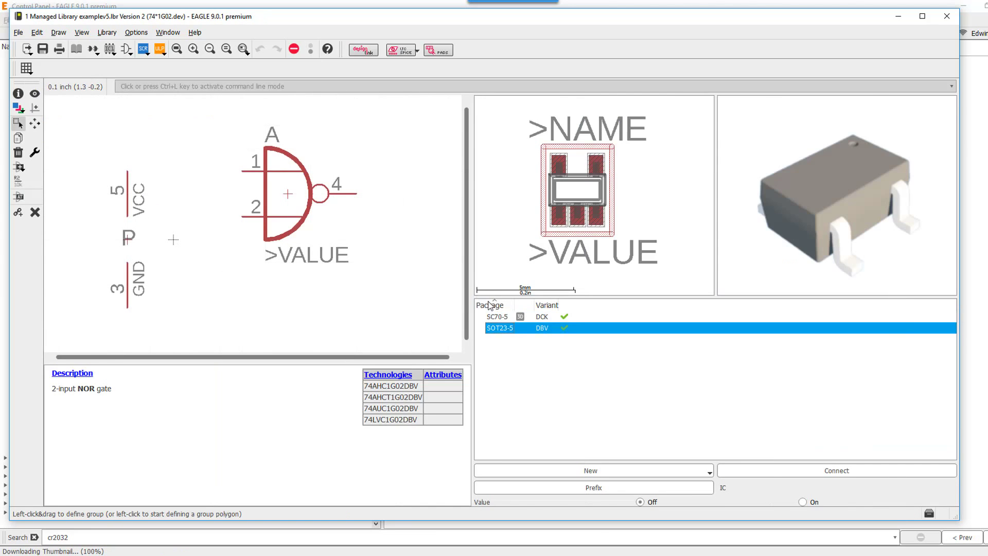
{"action": "left_click", "coordinate": [541, 317]}
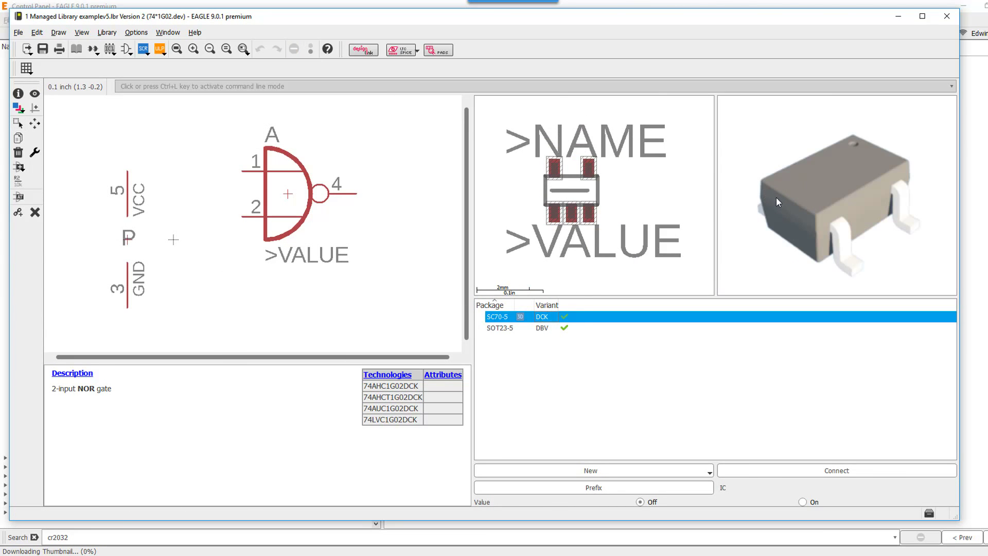
{"action": "left_click", "coordinate": [587, 328]}
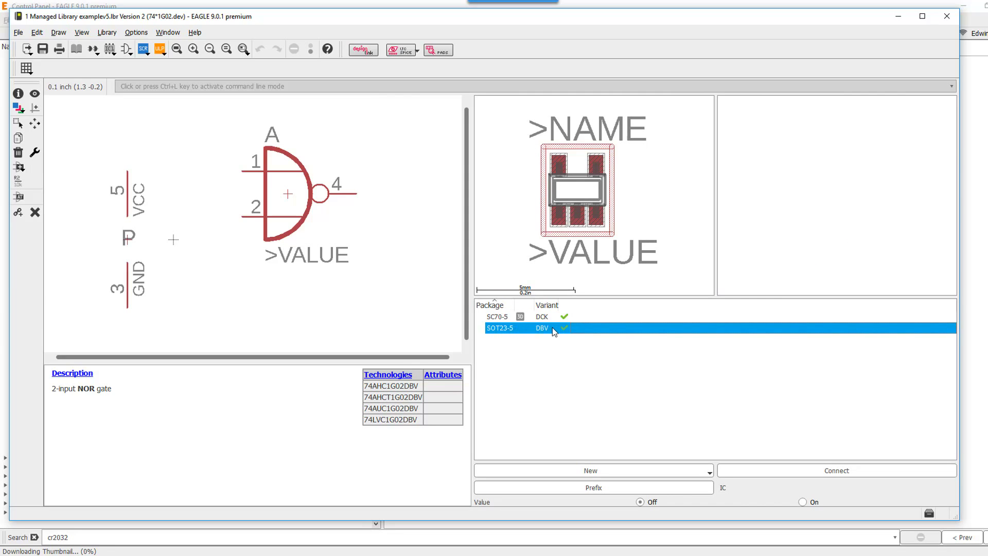
{"action": "left_click", "coordinate": [18, 123]}
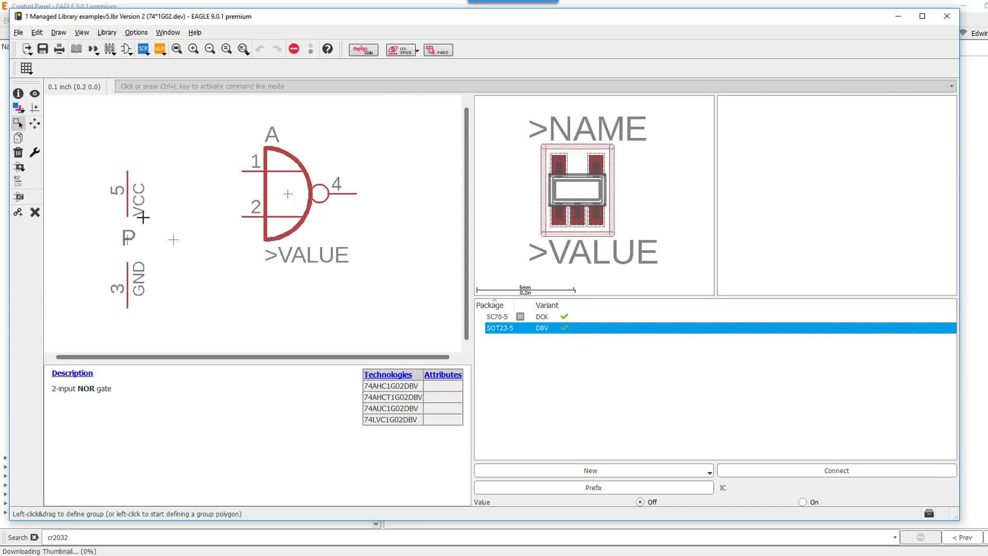
{"action": "left_click", "coordinate": [76, 50]}
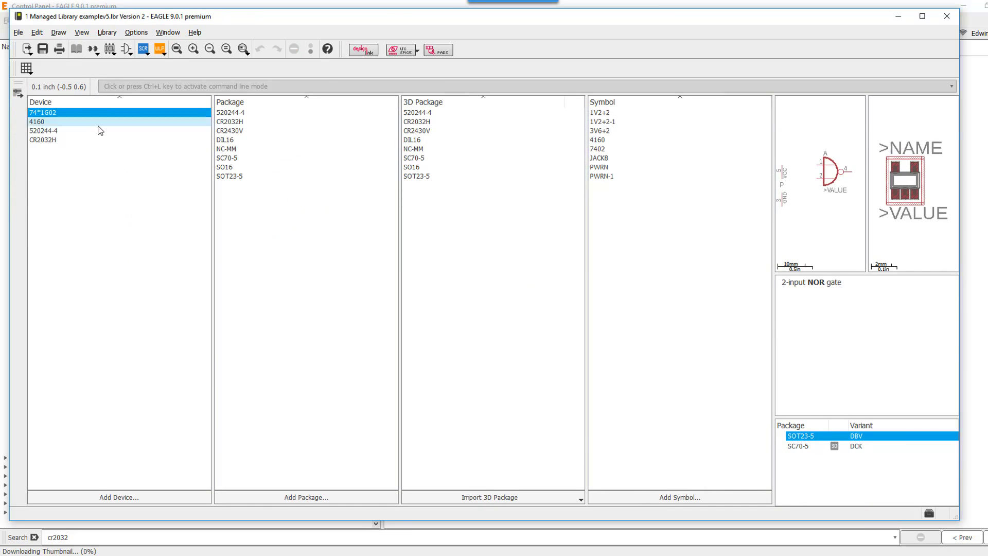
Step: Sort the package list descending and open the SOT23-5 3D package in the web Package Editor
{"action": "right_click", "coordinate": [68, 114]}
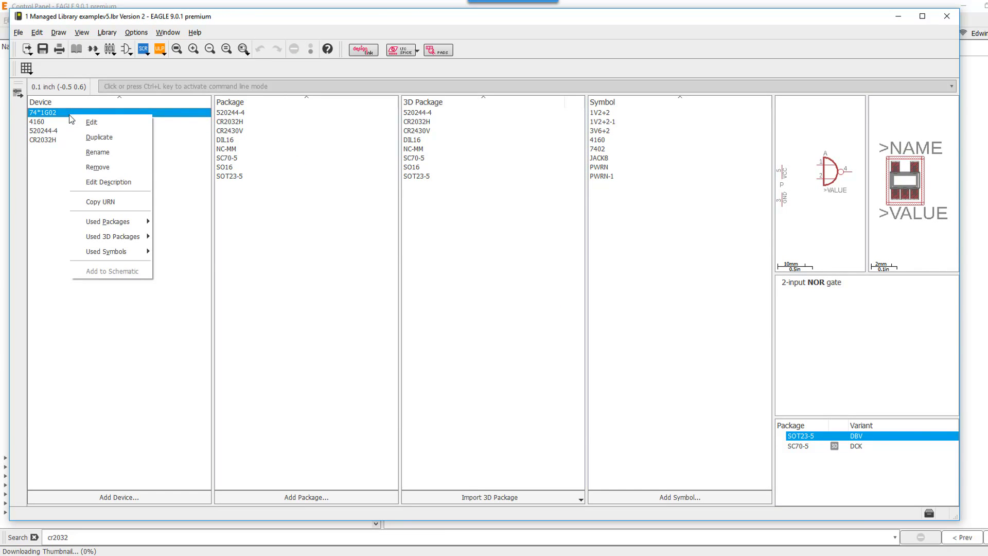
{"action": "mouse_move", "coordinate": [134, 243]}
{"action": "left_click", "coordinate": [232, 101]}
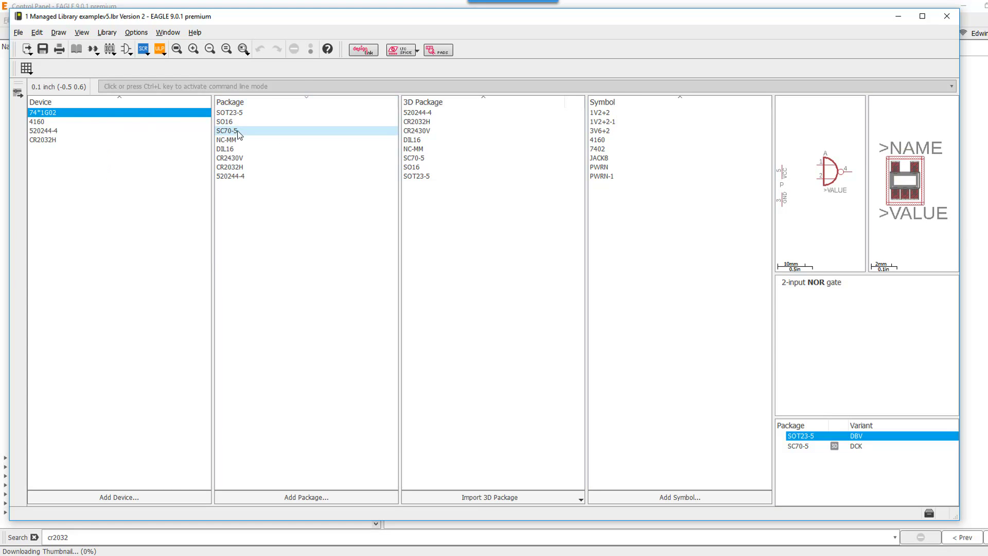
{"action": "left_click", "coordinate": [225, 115]}
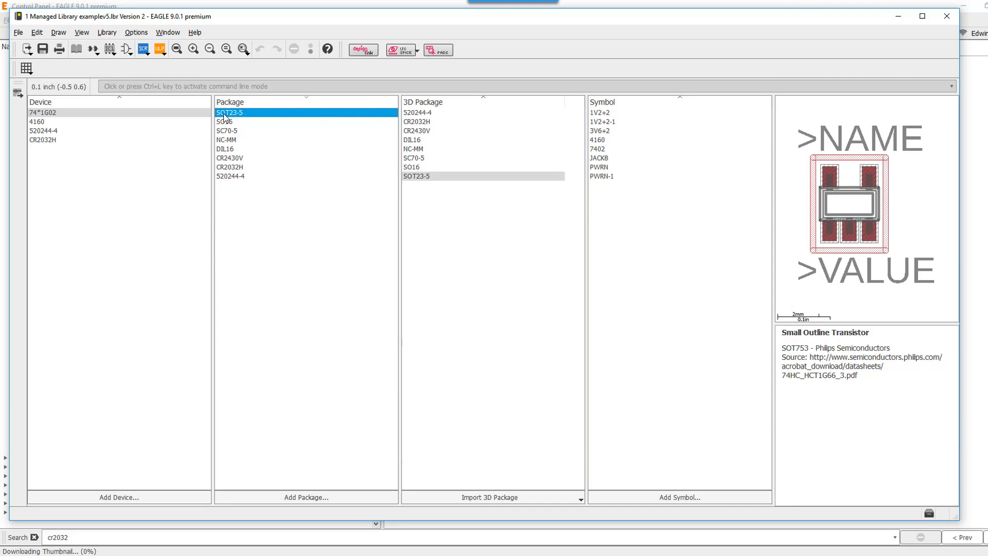
{"action": "right_click", "coordinate": [225, 115]}
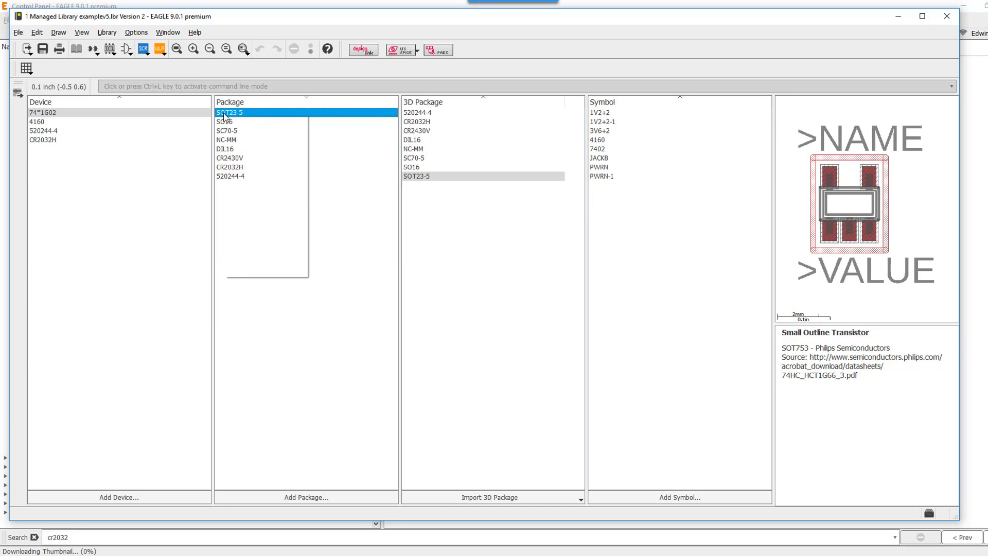
{"action": "mouse_move", "coordinate": [286, 252]}
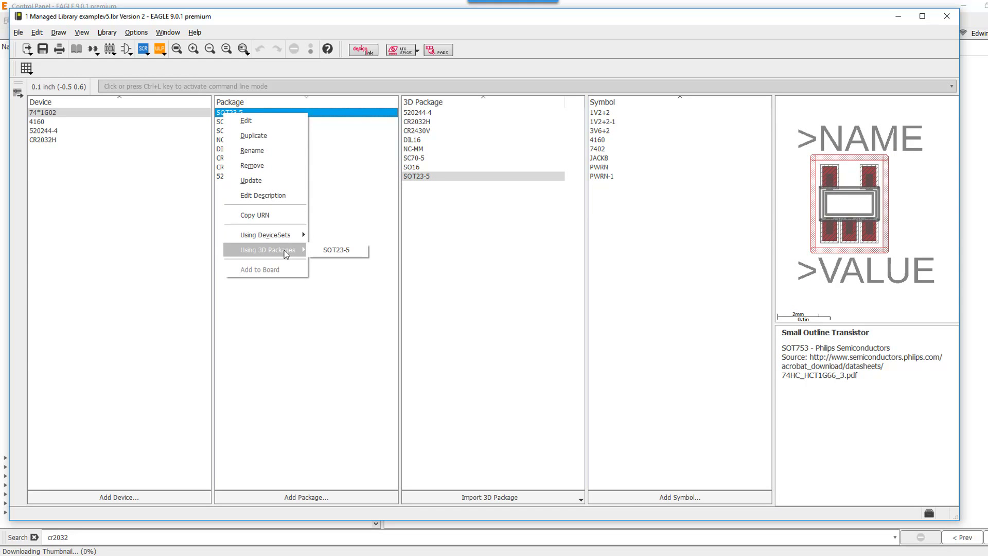
{"action": "left_click", "coordinate": [335, 251]}
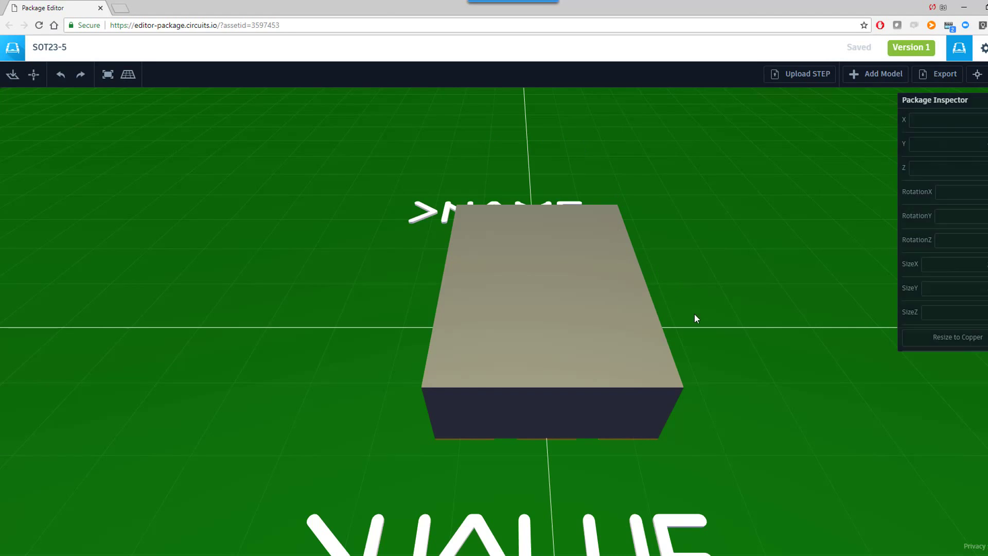
Step: Upload SOT753.step to replace the SOT23-5 placeholder box
{"action": "left_click_drag", "start_coordinate": [694, 313], "coordinate": [557, 234]}
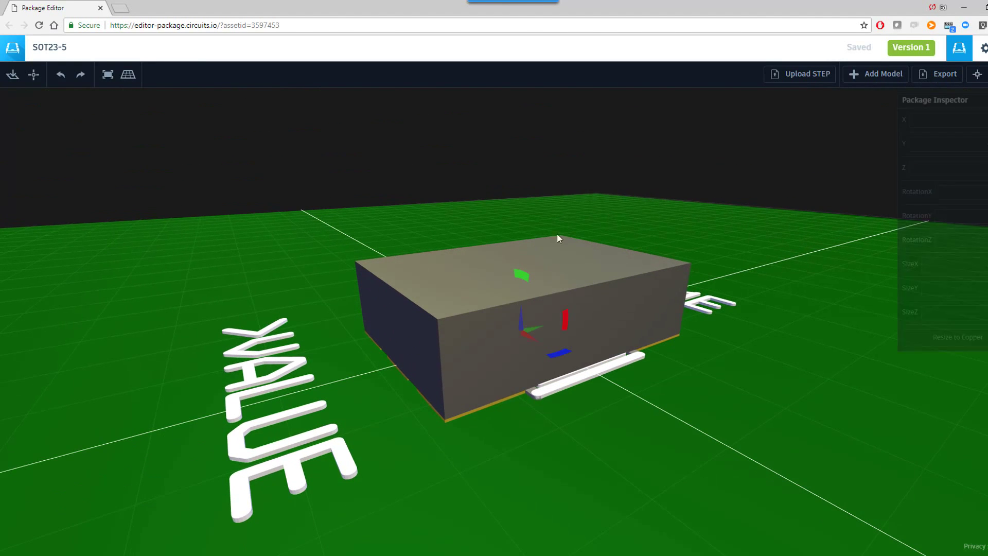
{"action": "left_click", "coordinate": [808, 75]}
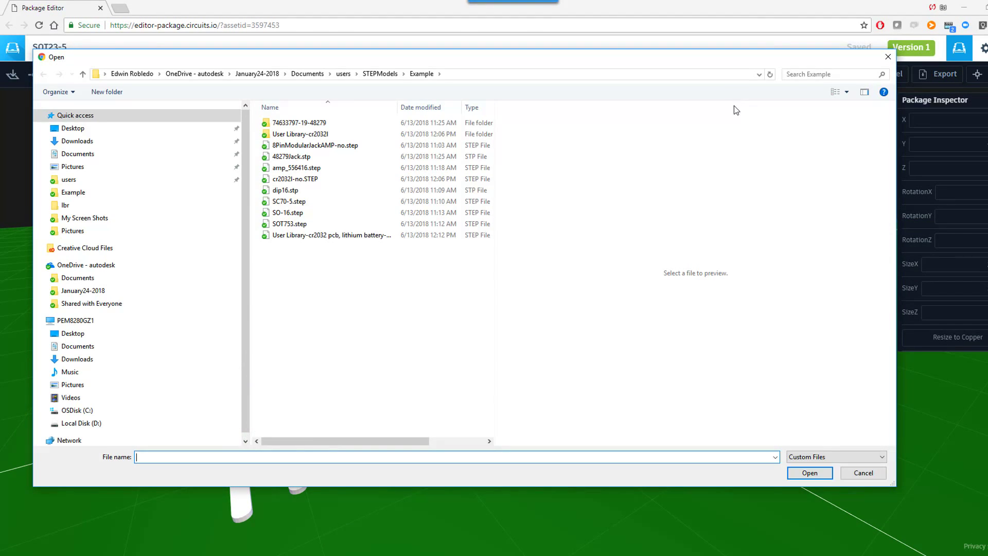
{"action": "left_click", "coordinate": [294, 225]}
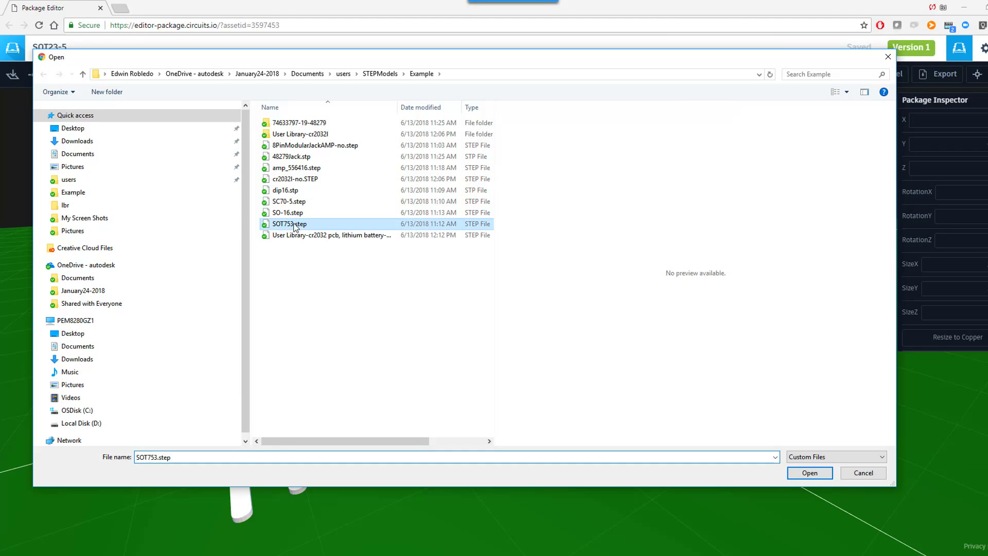
{"action": "left_click", "coordinate": [811, 473]}
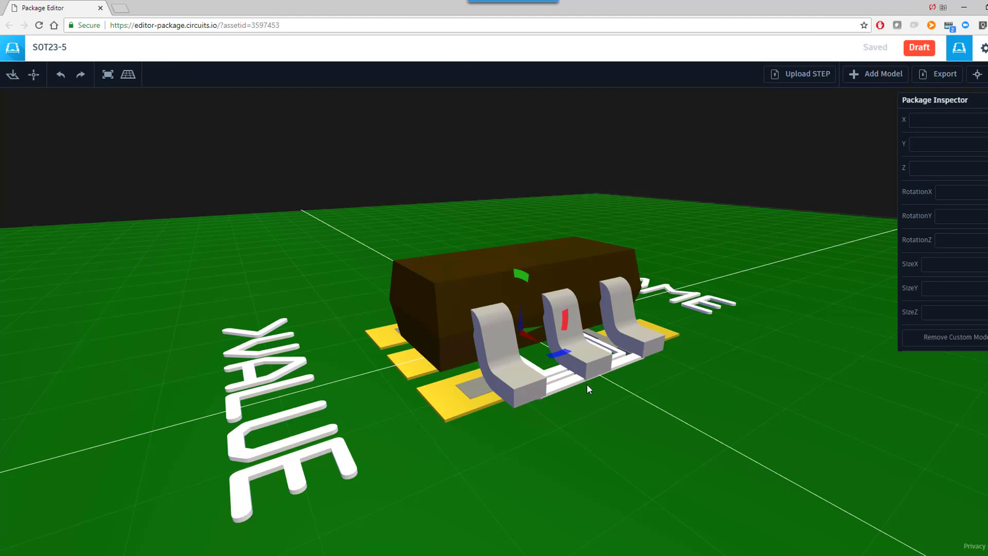
Step: Rotate the SOT753 model and view it from above with its five leads on the footprint pads
{"action": "scroll", "coordinate": [586, 384], "scroll_direction": "down", "scroll_amount": 2}
{"action": "left_click", "coordinate": [561, 350]}
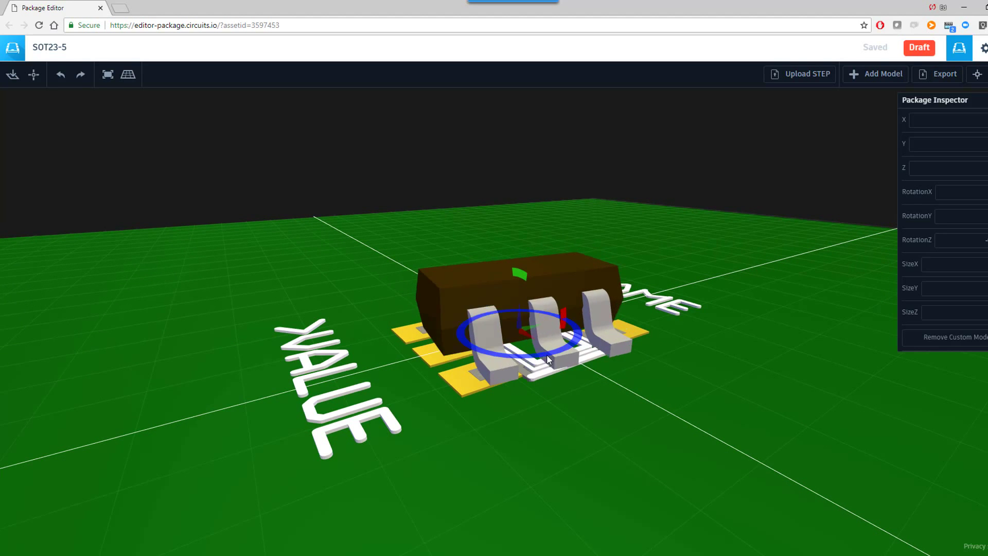
{"action": "left_click_drag", "start_coordinate": [547, 356], "coordinate": [454, 352]}
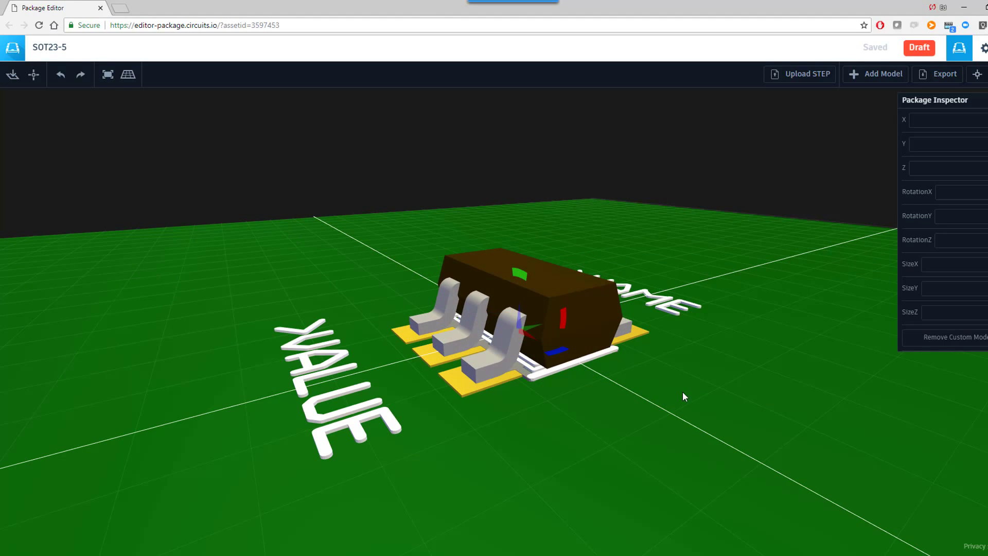
{"action": "left_click_drag", "start_coordinate": [683, 386], "coordinate": [553, 431]}
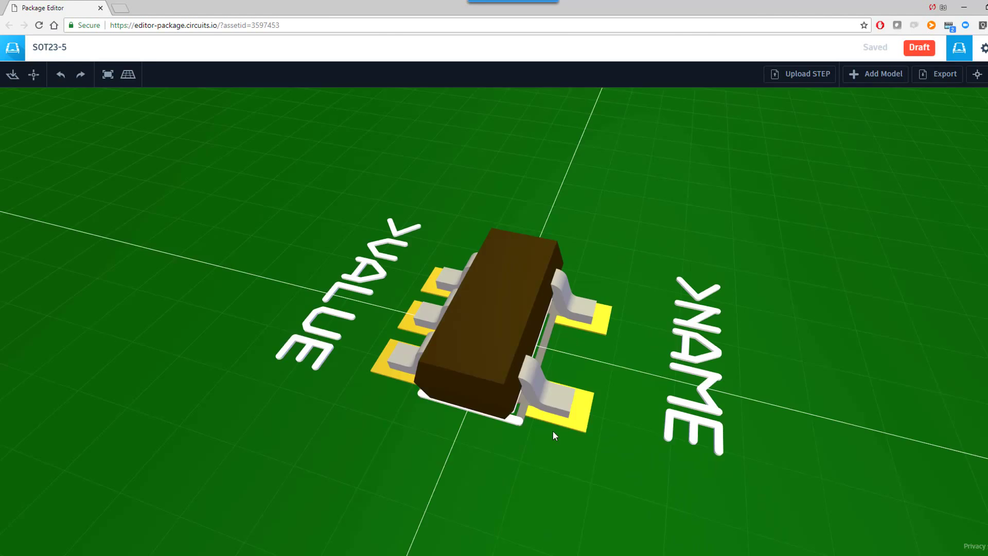
Step: Create version 2 of the SOT23-5 package with the description '3D Model'
{"action": "left_click", "coordinate": [921, 48]}
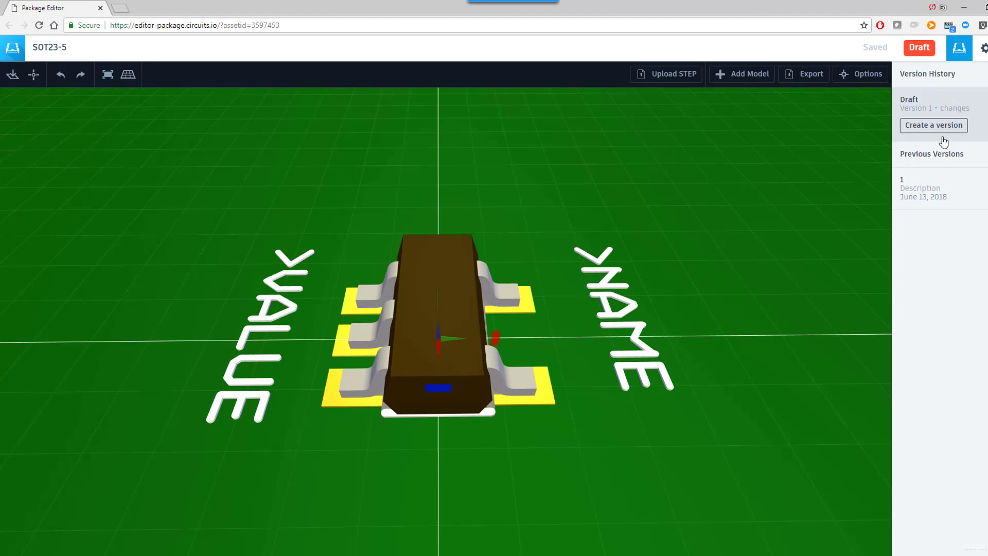
{"action": "left_click", "coordinate": [927, 128]}
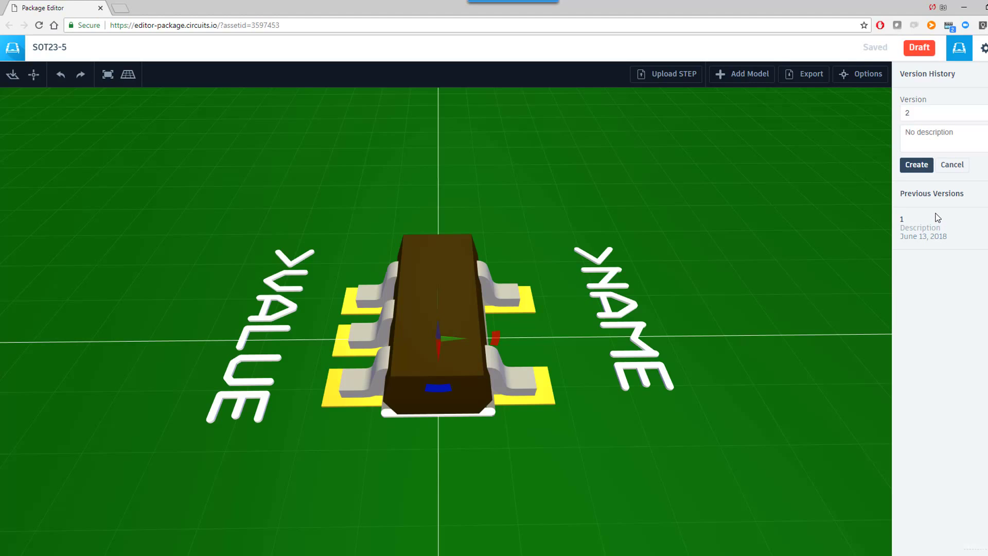
{"action": "left_click", "coordinate": [945, 133]}
{"action": "type", "text": "3D Model"}
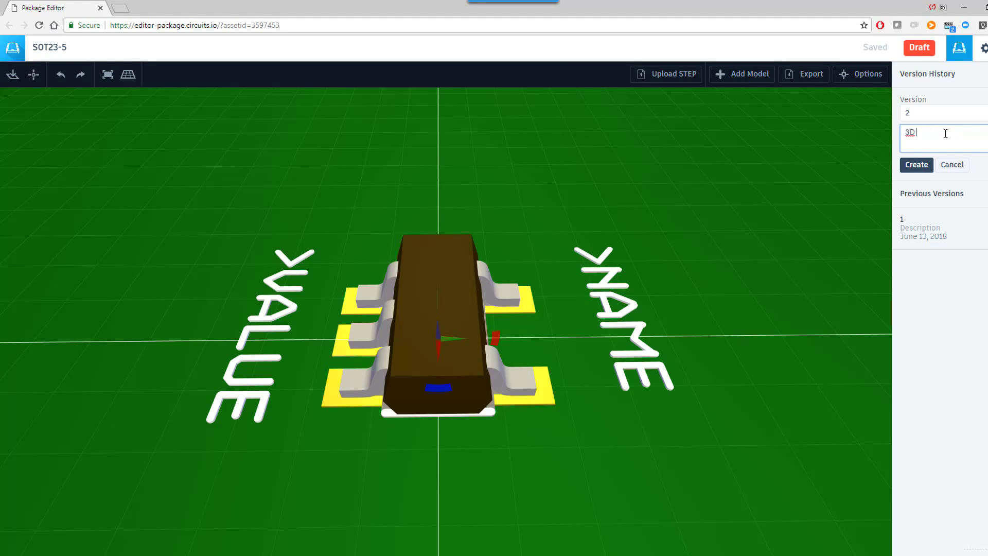
{"action": "left_click", "coordinate": [917, 165]}
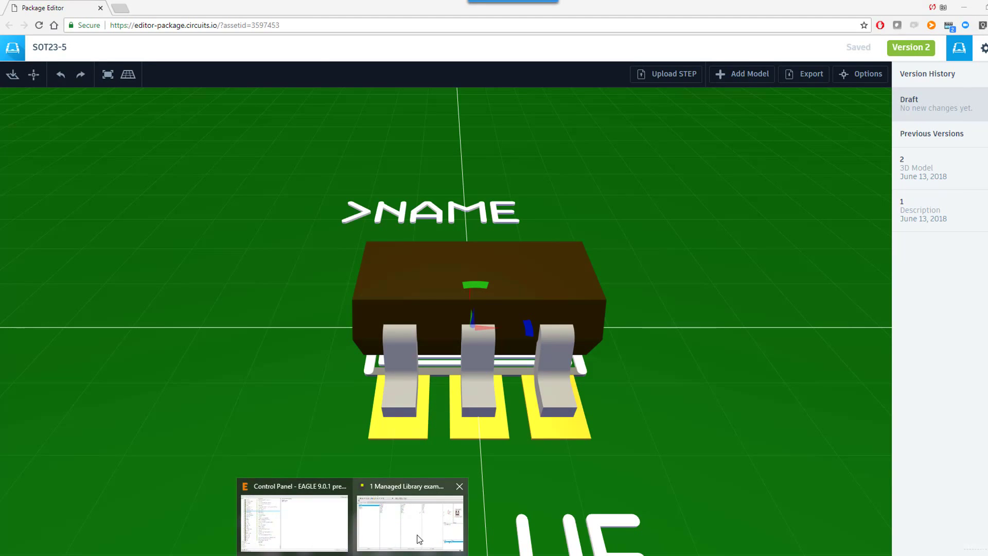
Step: Update the SOT23-5 3D package to its latest version 2 model and save examplev5.lbr
{"action": "left_click", "coordinate": [413, 515]}
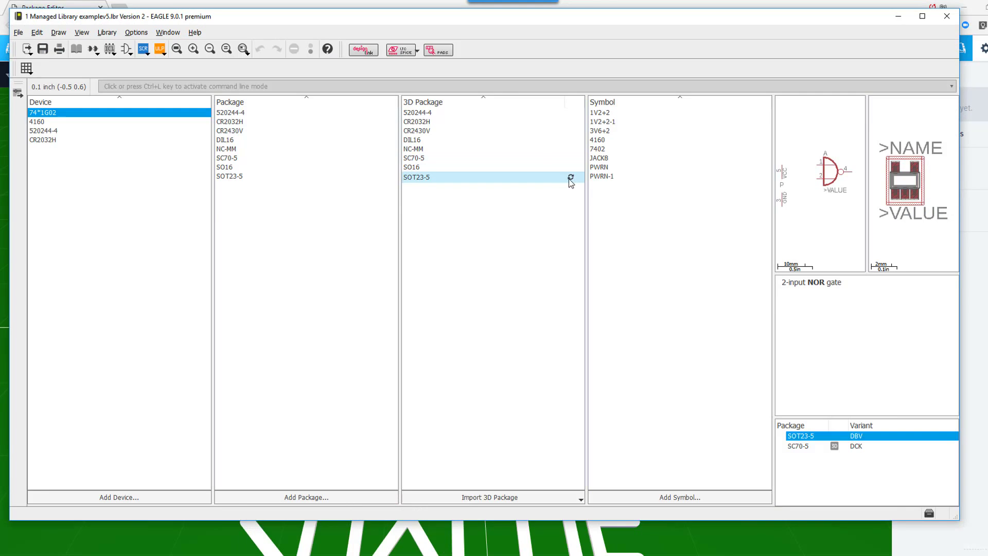
{"action": "right_click", "coordinate": [507, 181]}
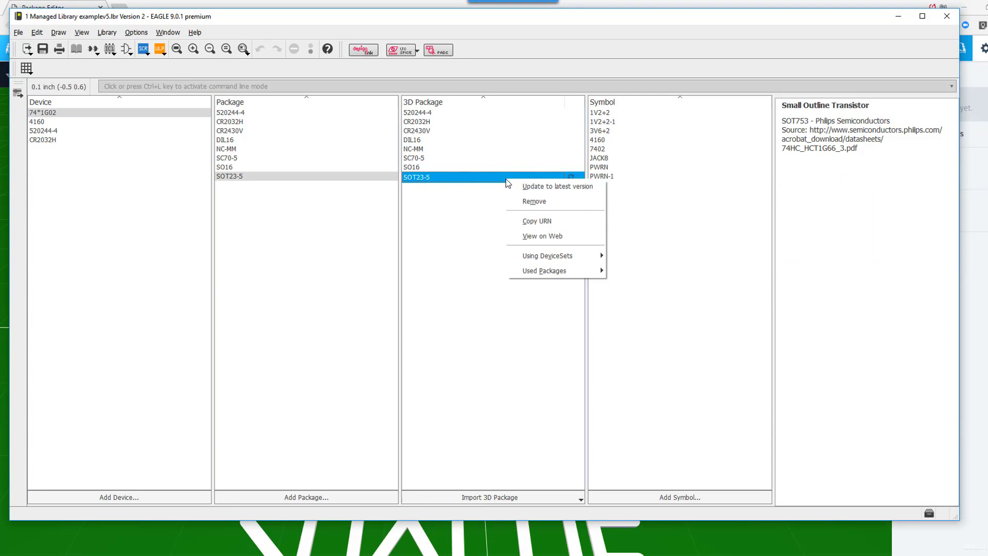
{"action": "left_click", "coordinate": [537, 188]}
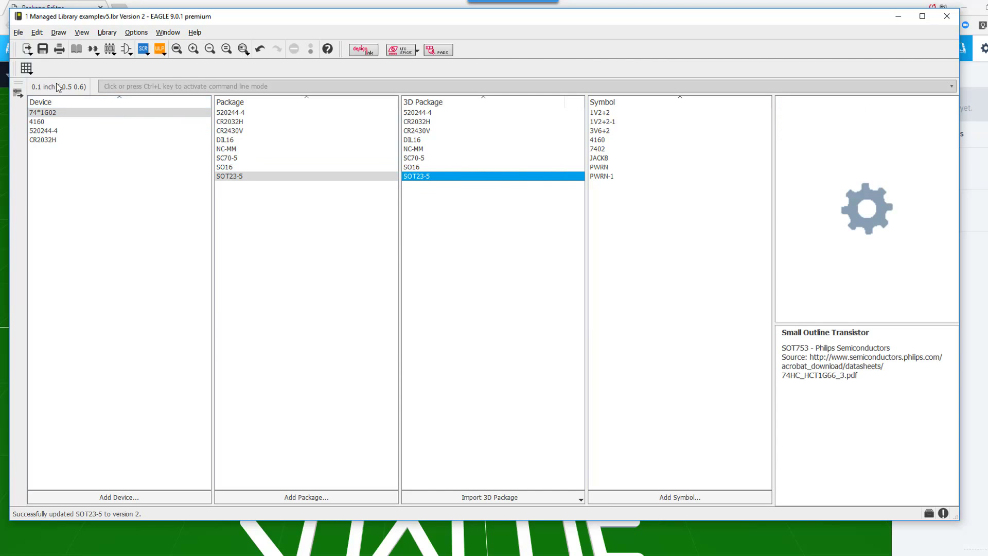
{"action": "left_click", "coordinate": [43, 49]}
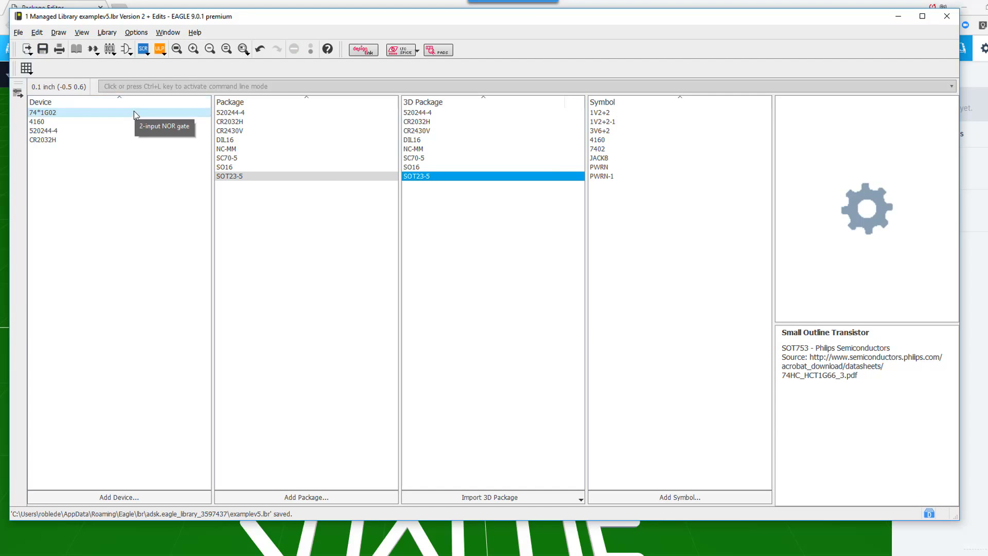
Step: Create a new version of examplev5.lbr from the Library menu, making it Managed Library Version 3
{"action": "left_click", "coordinate": [108, 32]}
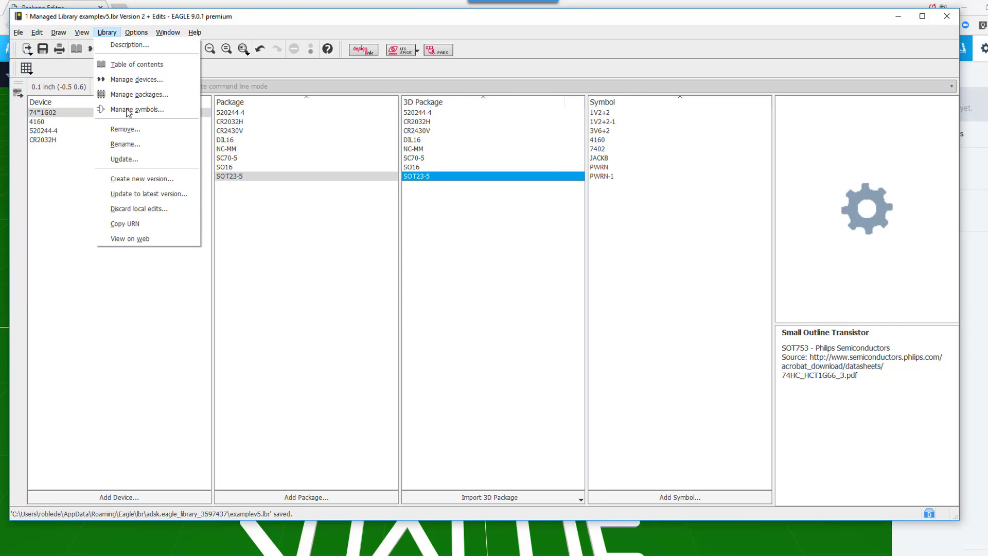
{"action": "left_click", "coordinate": [149, 181]}
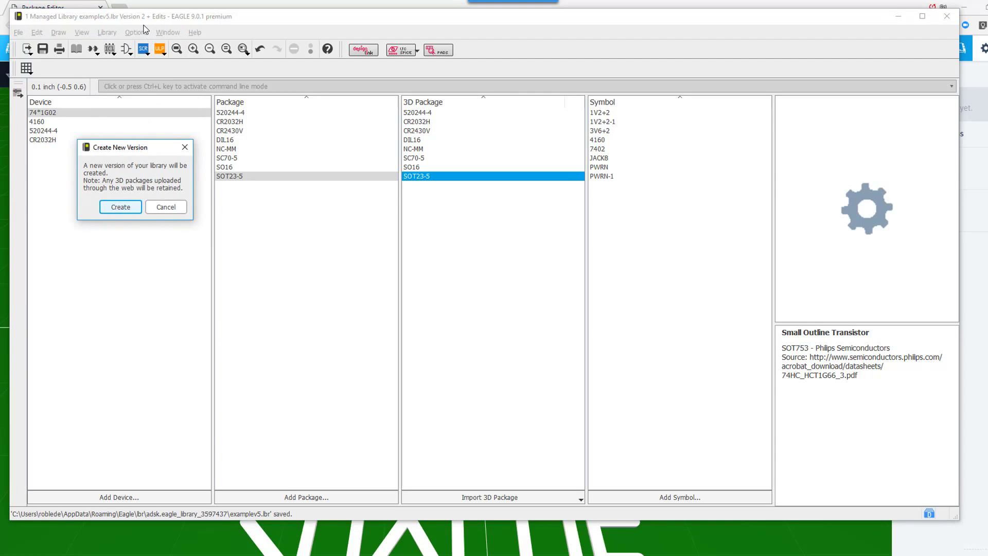
{"action": "left_click", "coordinate": [124, 206]}
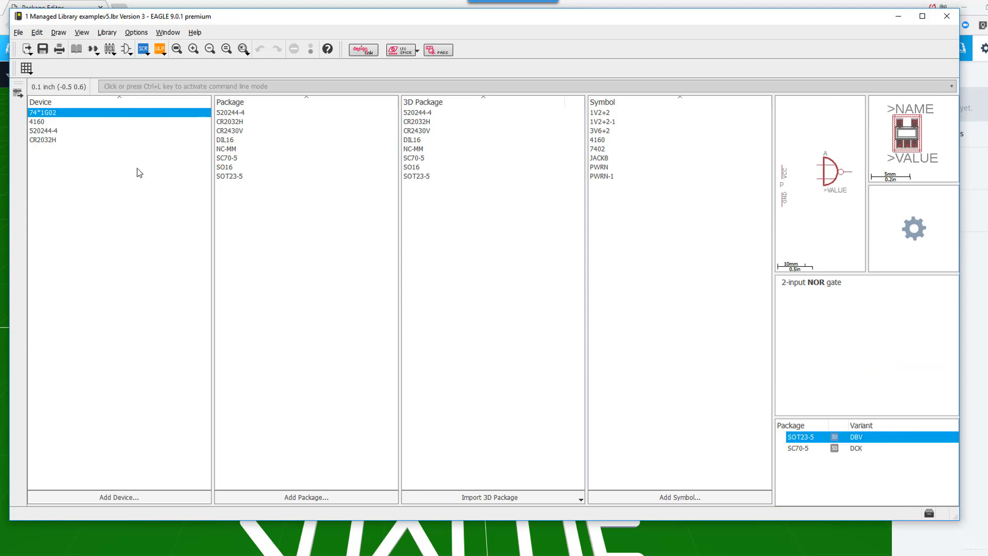
{"action": "right_click", "coordinate": [71, 114]}
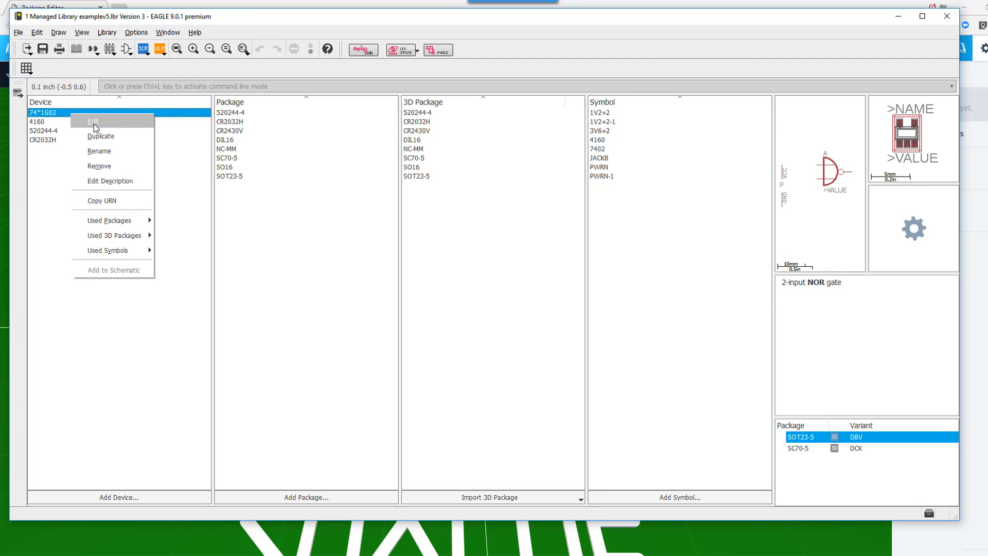
{"action": "left_click", "coordinate": [93, 123]}
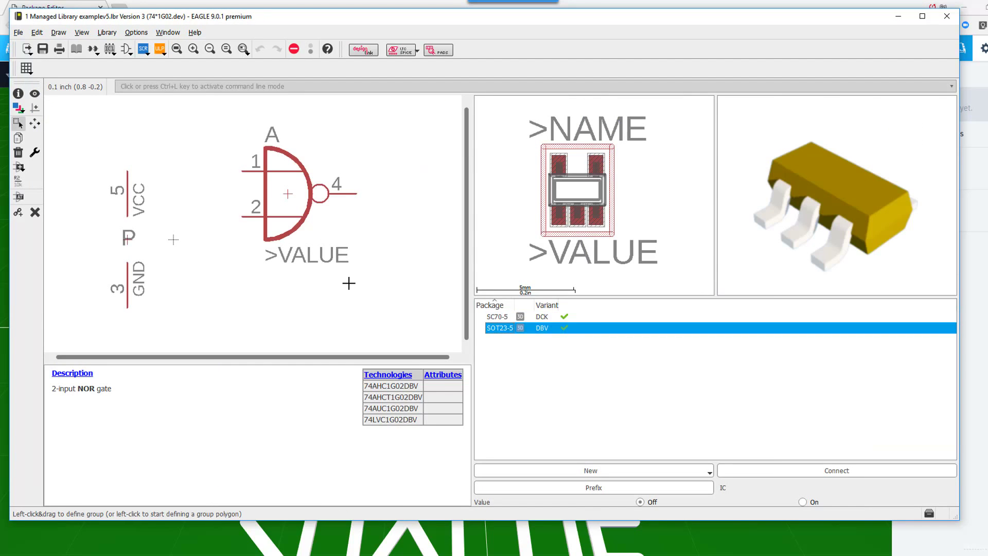
{"action": "left_click", "coordinate": [586, 317]}
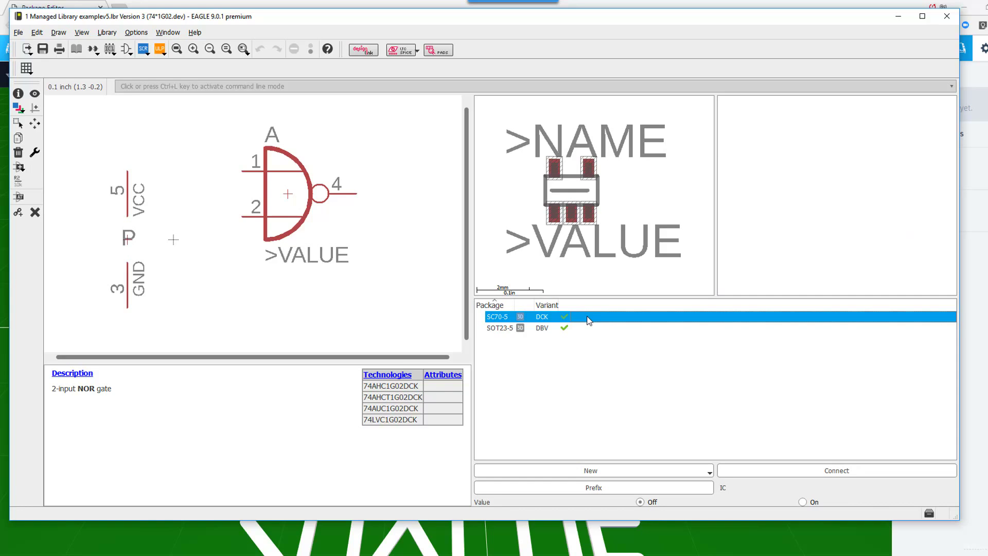
{"action": "left_click", "coordinate": [589, 330]}
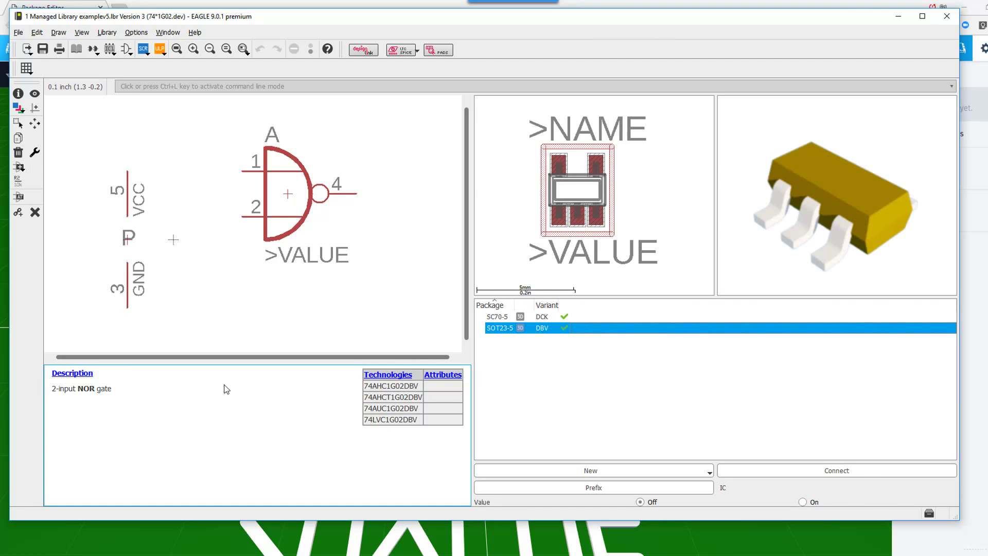
{"action": "left_click", "coordinate": [18, 124]}
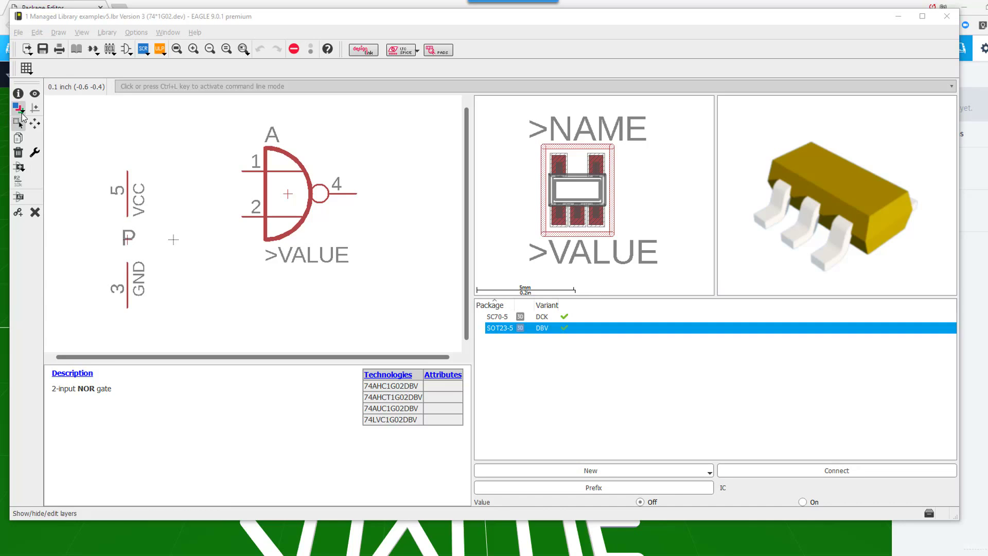
{"action": "left_click", "coordinate": [79, 52]}
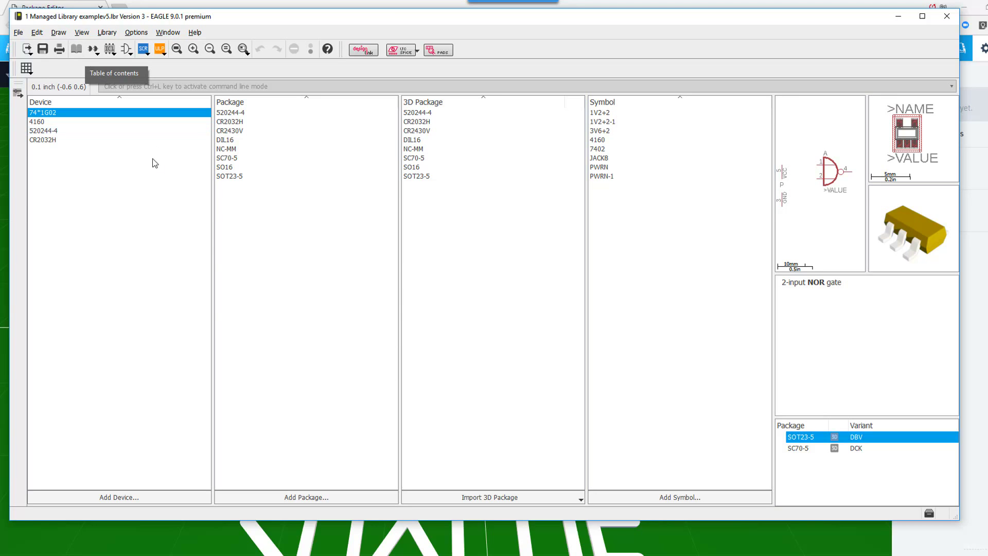
{"action": "left_click", "coordinate": [480, 502]}
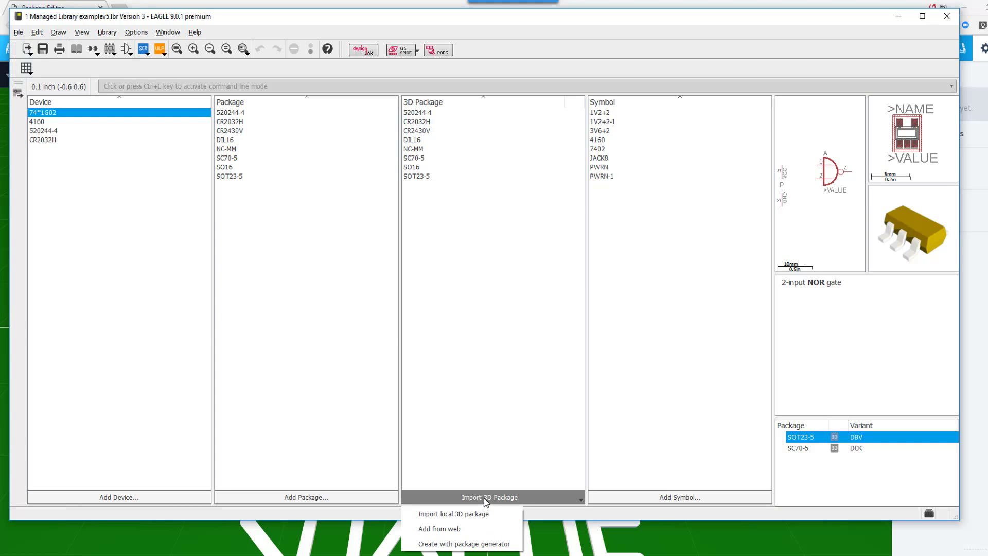
{"action": "left_click", "coordinate": [484, 498]}
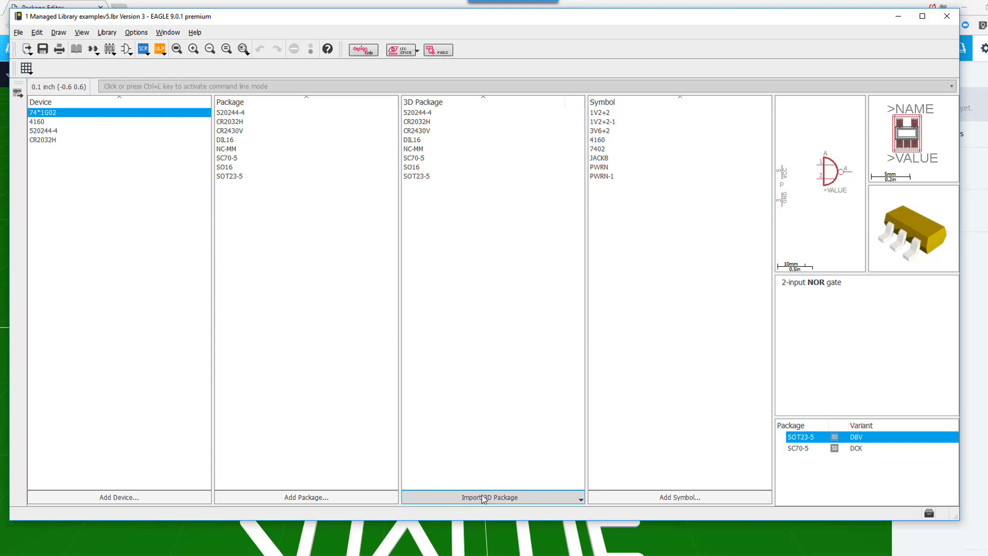